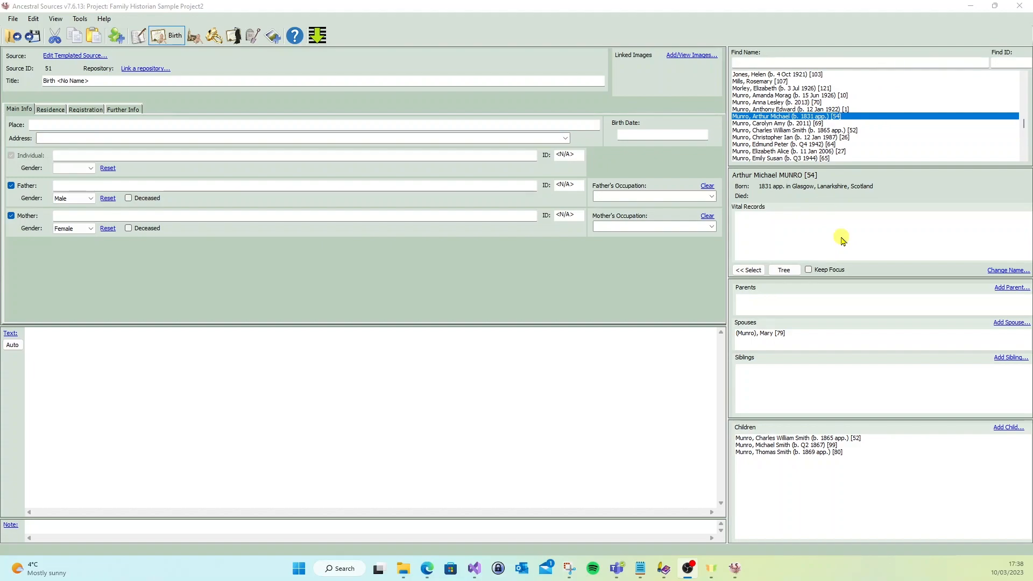
- Display the selected ancestor's descendant tree and expand its branches down to the great-great-grandchildren
click(793, 271)
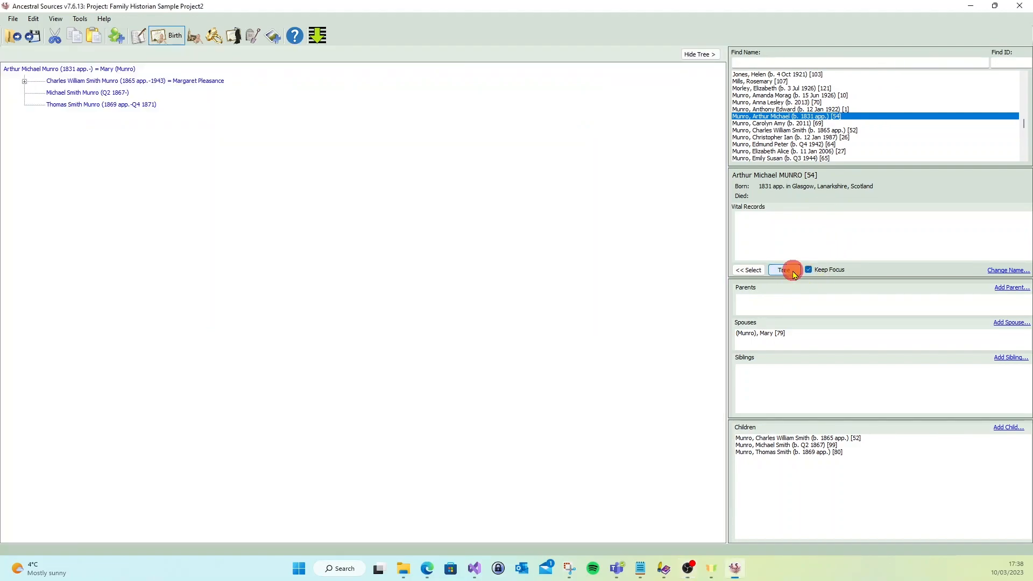
click(727, 292)
click(24, 82)
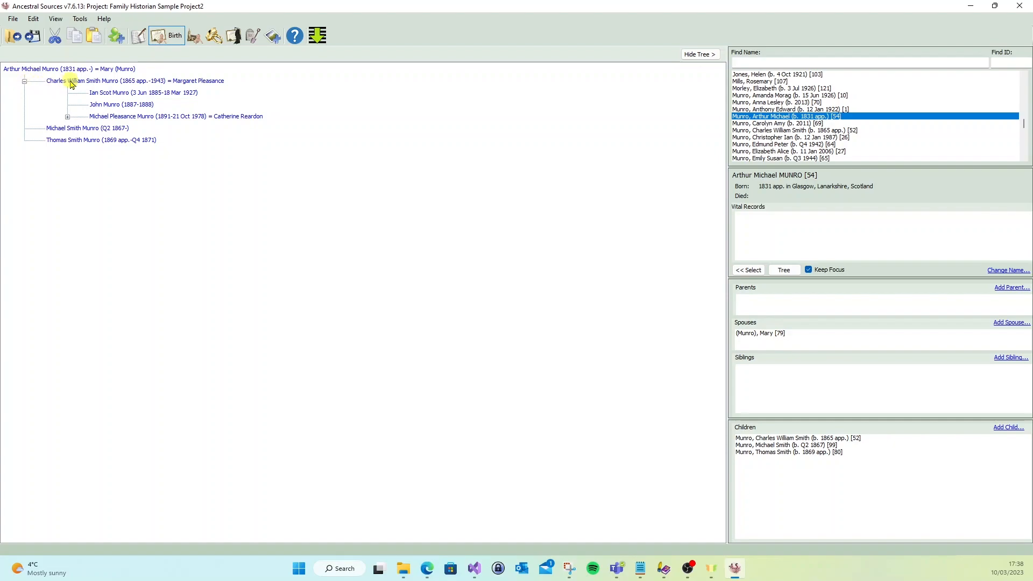
click(68, 117)
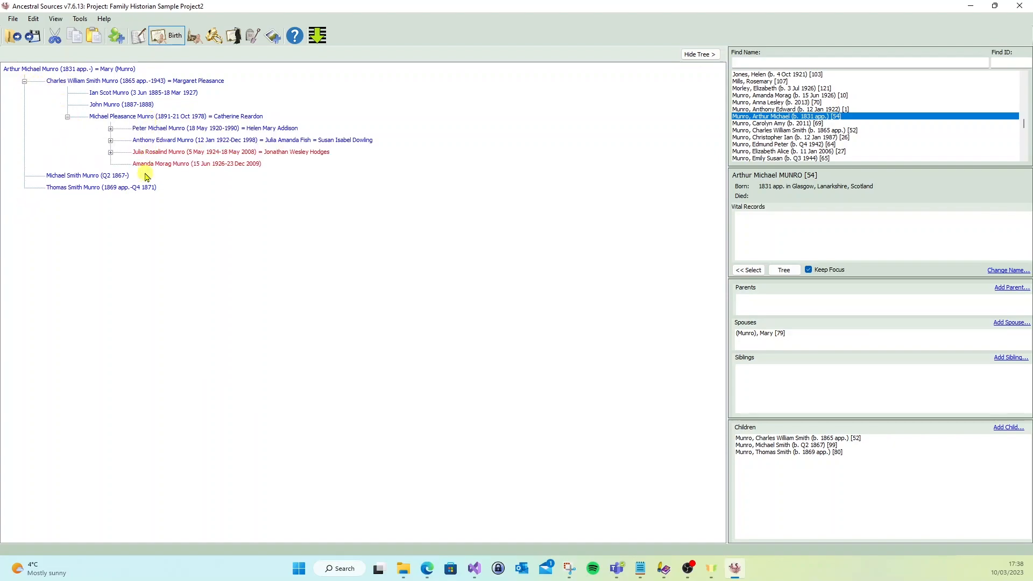
click(111, 140)
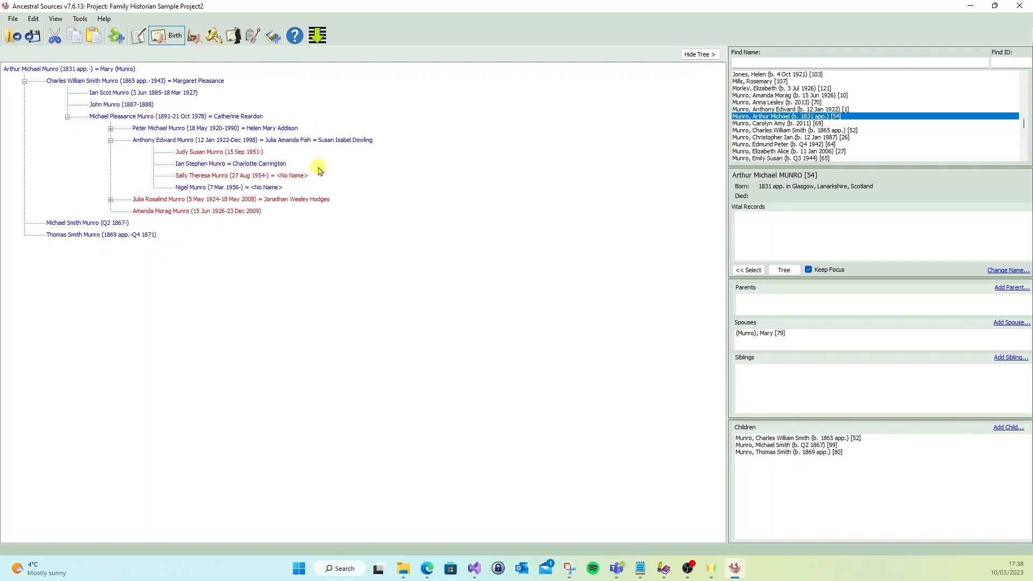
- Select two of the great-grandsons in the tree, followed by their father, to view each one's details
click(201, 141)
click(178, 129)
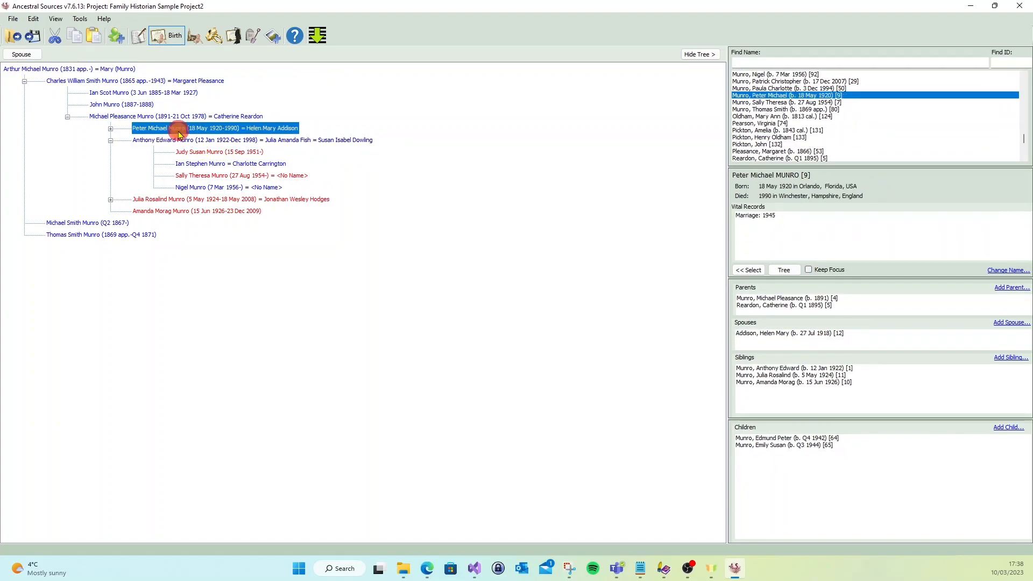
click(152, 116)
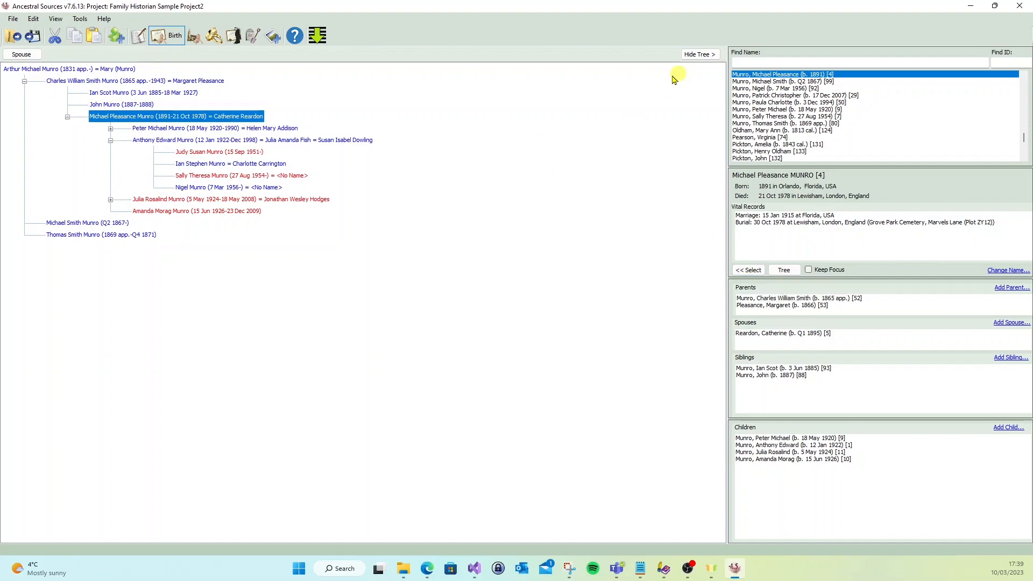
- Redraw the descendant tree starting from the selected grandson and widen the tree area
click(708, 55)
click(784, 270)
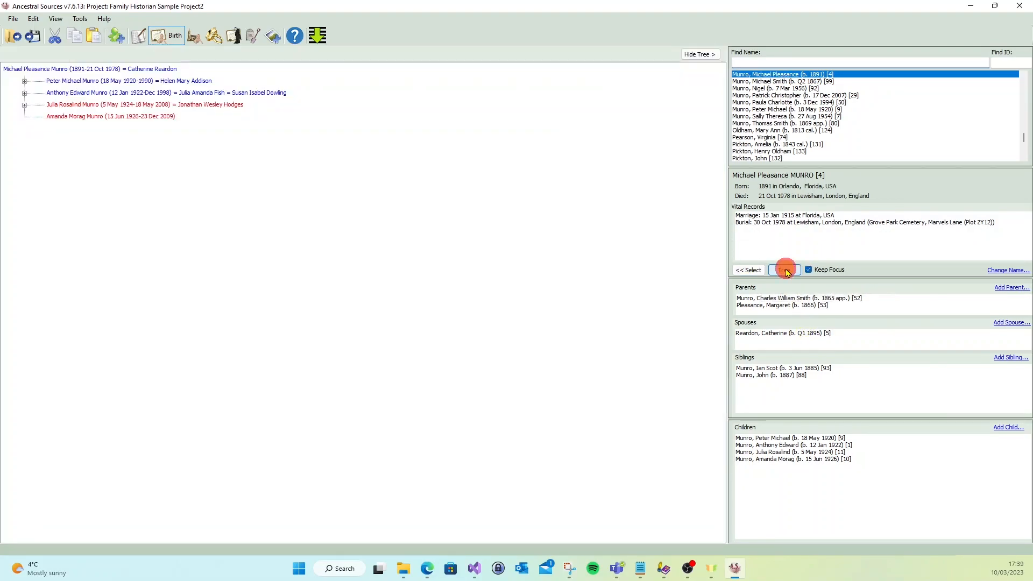
drag(728, 228, 777, 241)
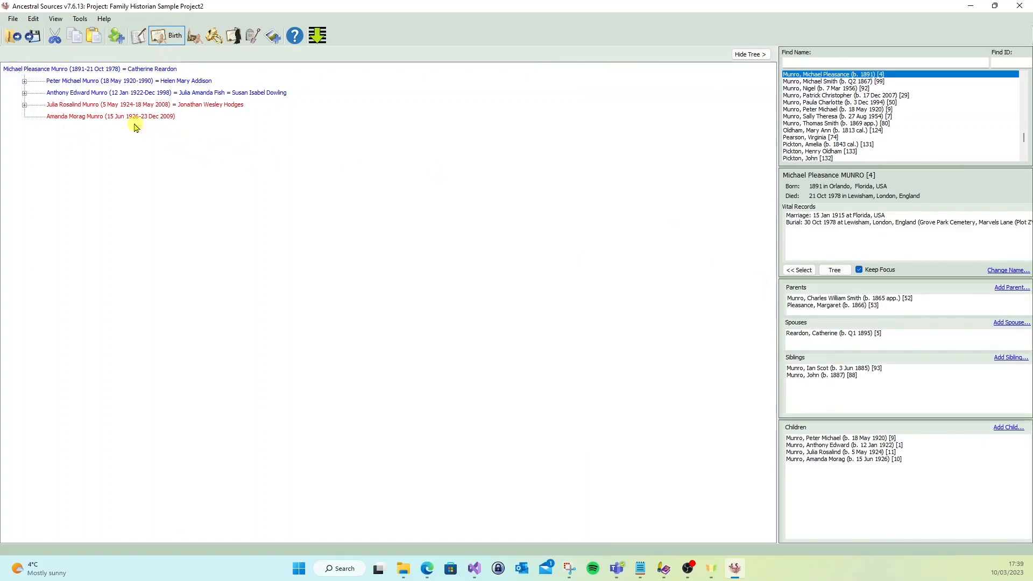
- View the options for changing the name or adding relatives on the elder daughter in the tree
right_click(99, 107)
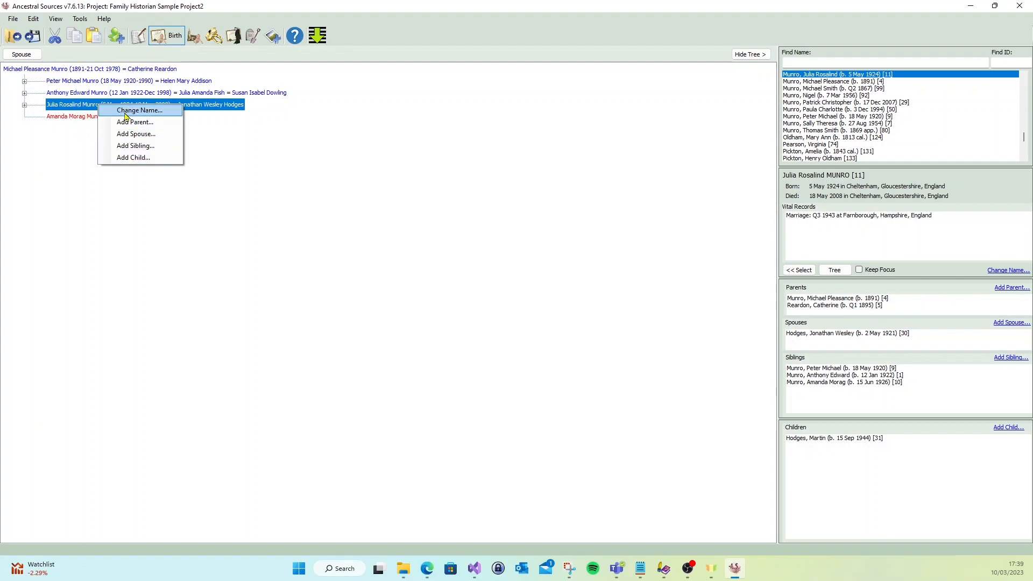
click(385, 55)
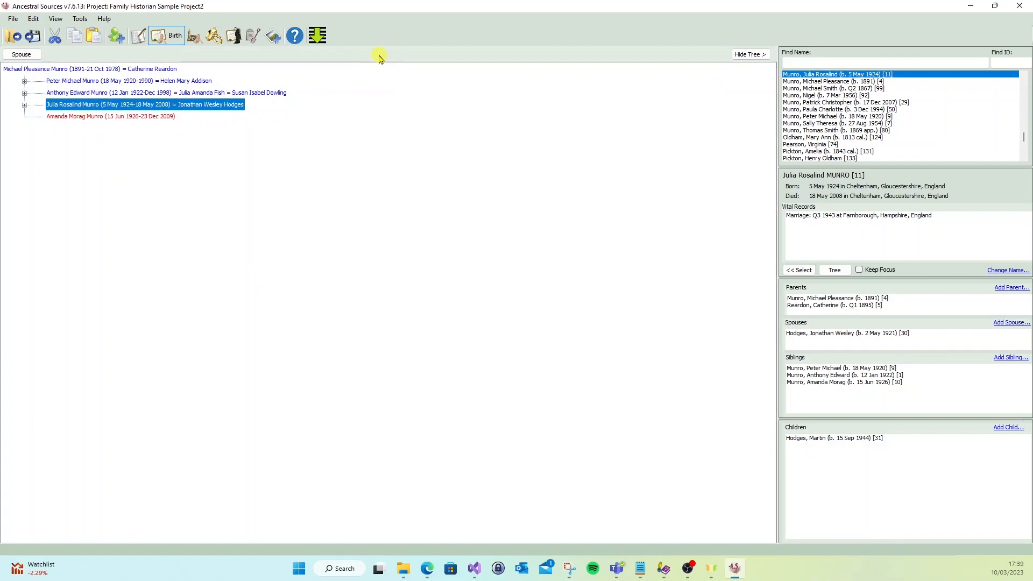
- Set the general option for the descendant tree's location to "Tree View occupies bottom left panel"
click(80, 20)
click(109, 132)
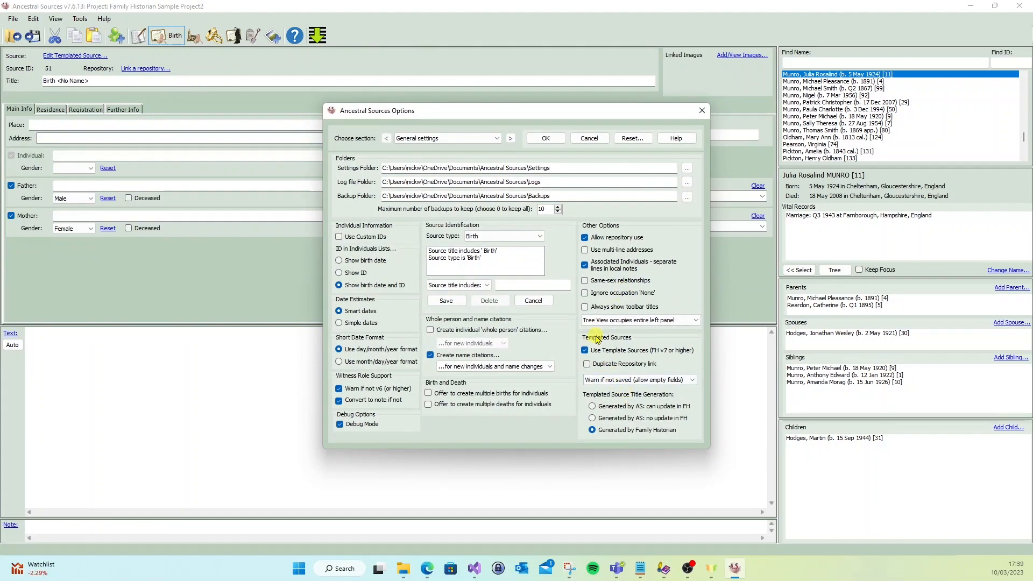
click(693, 323)
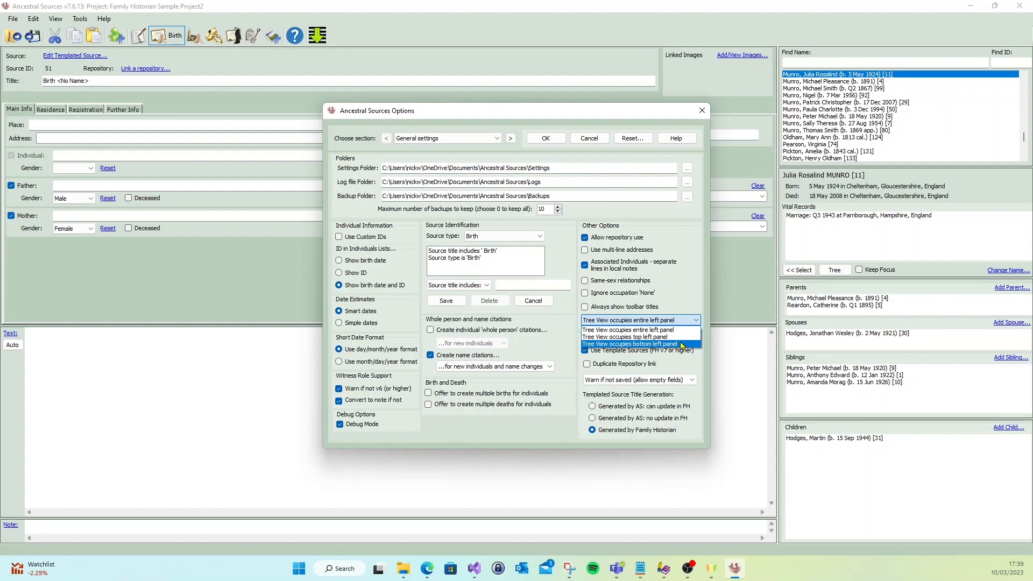
click(682, 344)
click(540, 141)
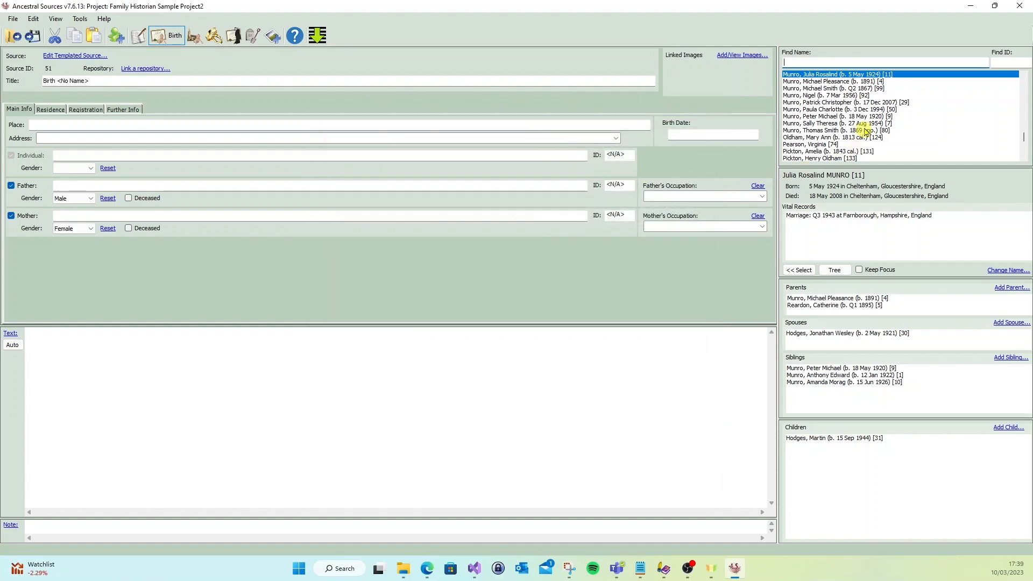
- Show the descendant tree of the selected woman's father beneath the birth form, hide it and show it again
double_click(831, 300)
click(839, 272)
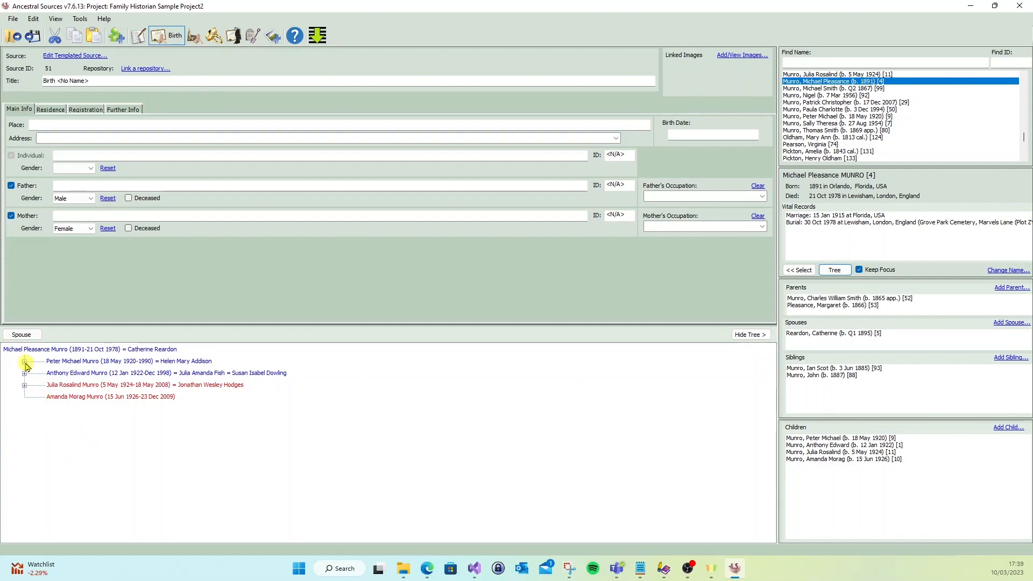
mouse_move(325, 326)
mouse_down()
mouse_move(326, 280)
mouse_move(335, 326)
mouse_up()
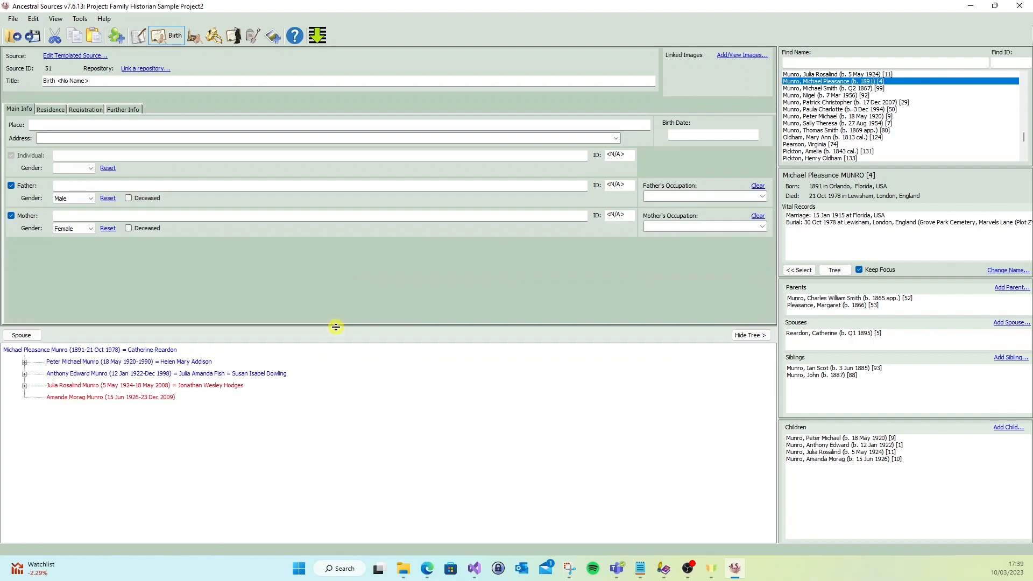
click(751, 334)
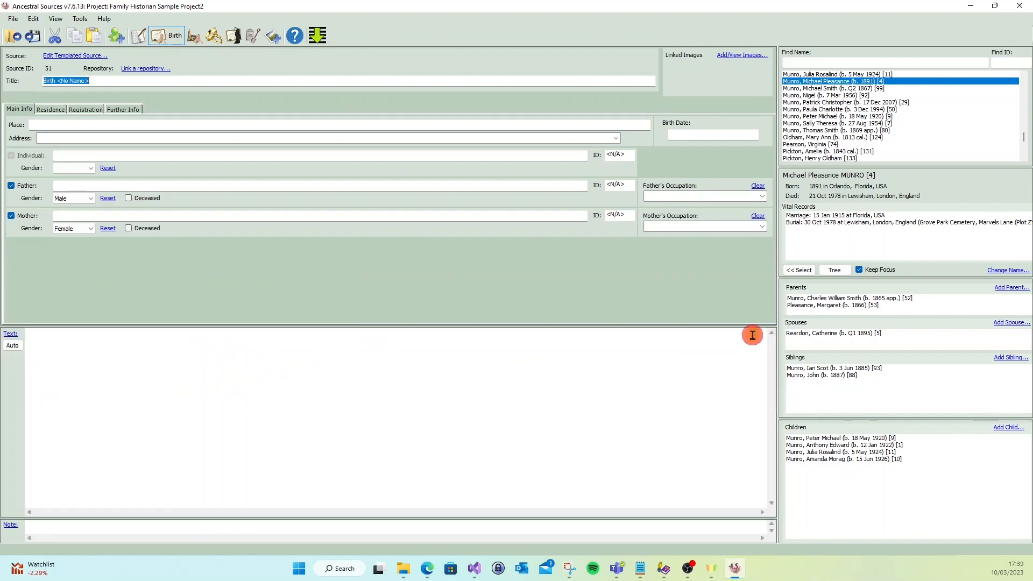
click(836, 271)
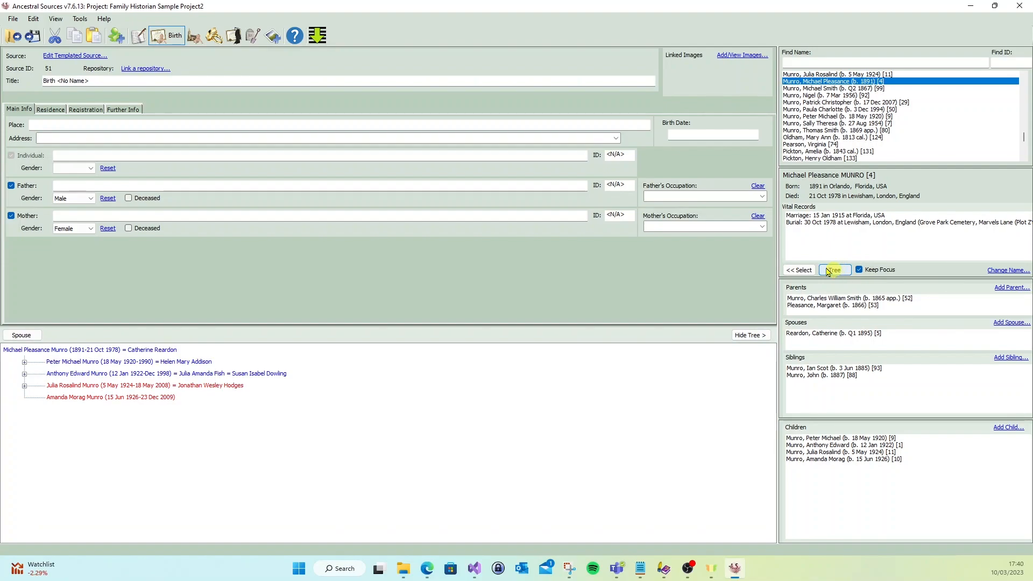
- Start a census entry for England and set its year to 1901
click(142, 38)
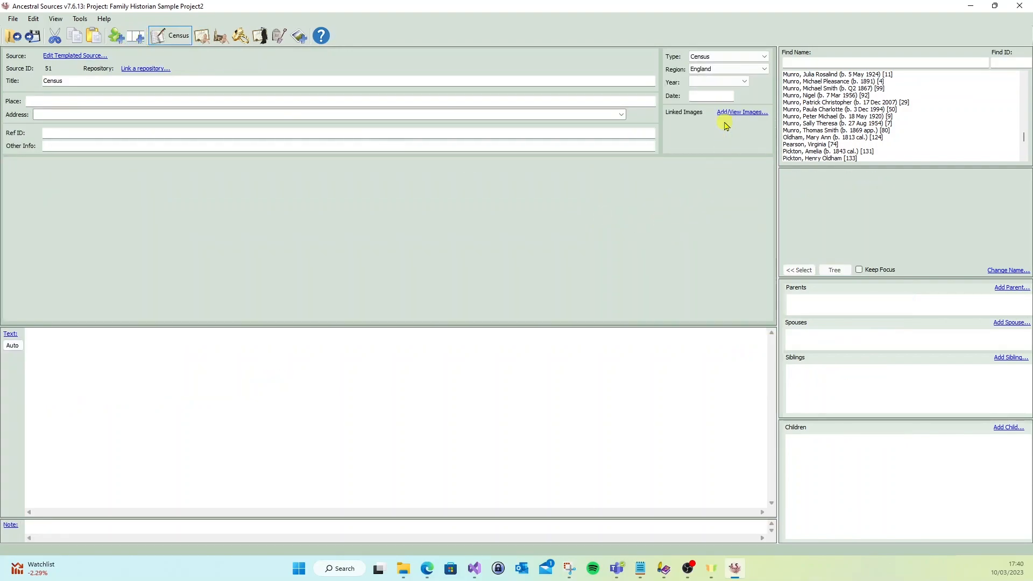
click(737, 81)
click(721, 138)
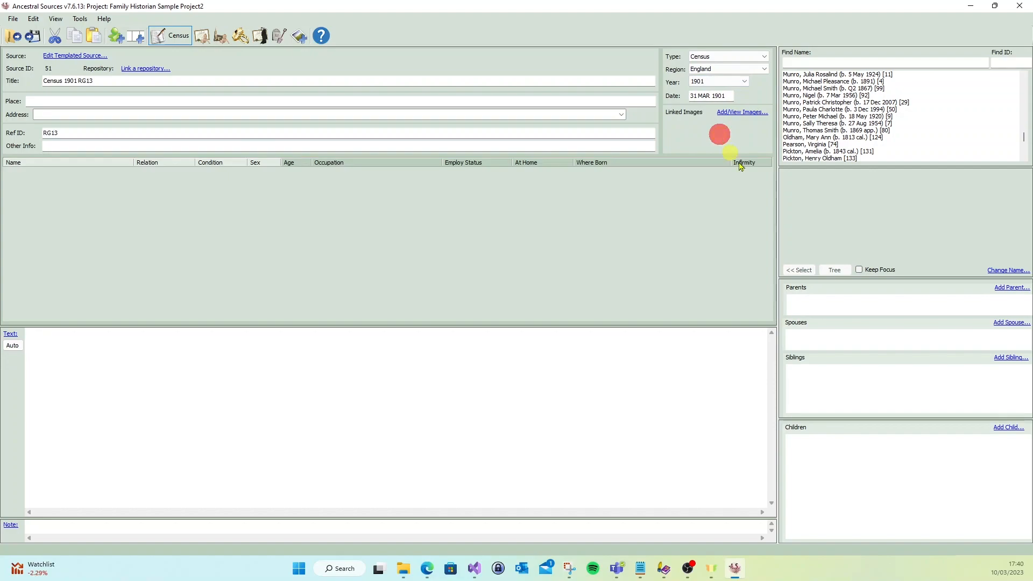
- Navigate from a granddaughter in the individuals list through her father to her paternal grandfather and display his descendant tree
click(837, 109)
click(815, 299)
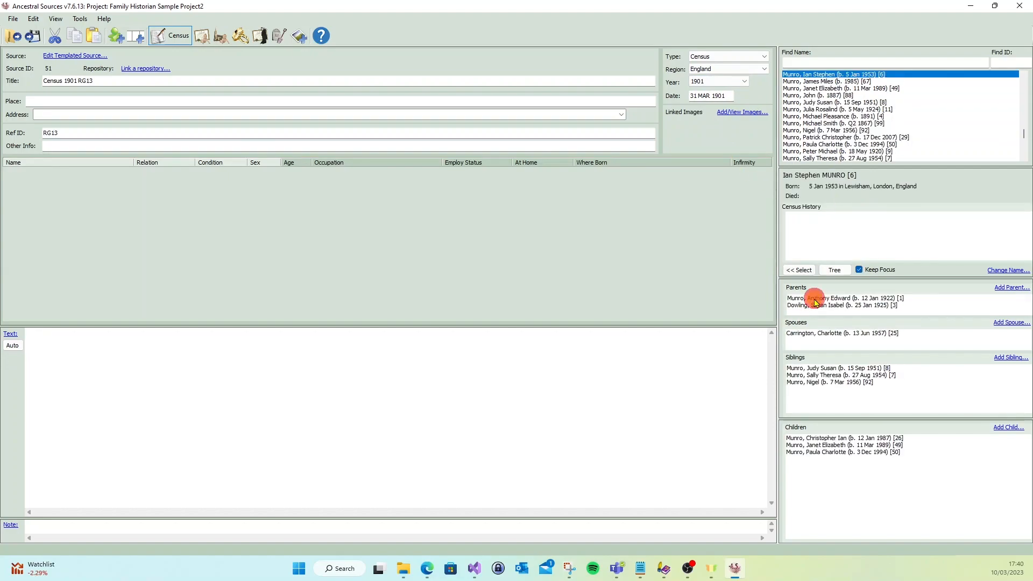
click(824, 298)
click(834, 271)
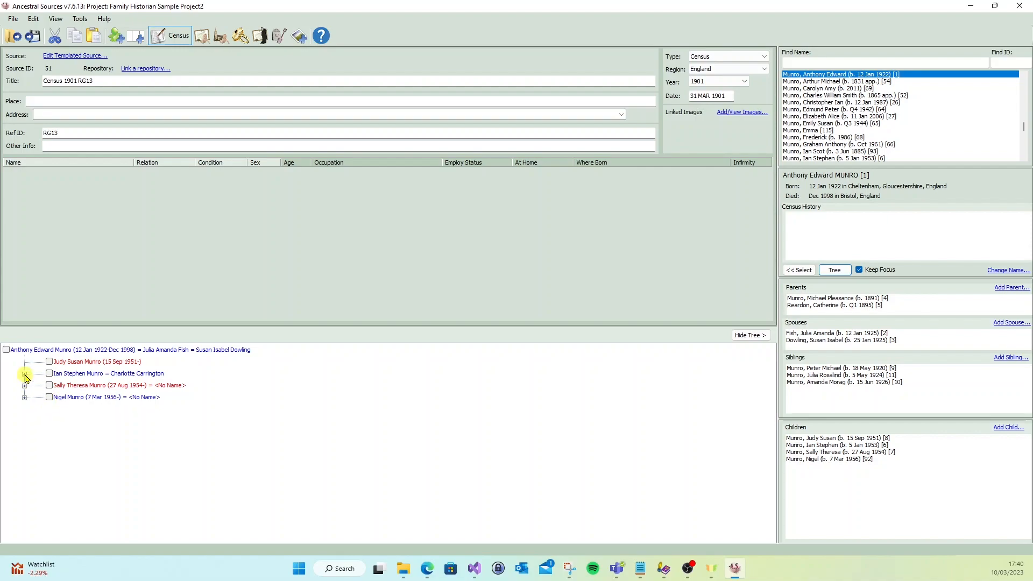
- Choose the tree's root man, his first two children and the elder son's wife for the census record
click(6, 351)
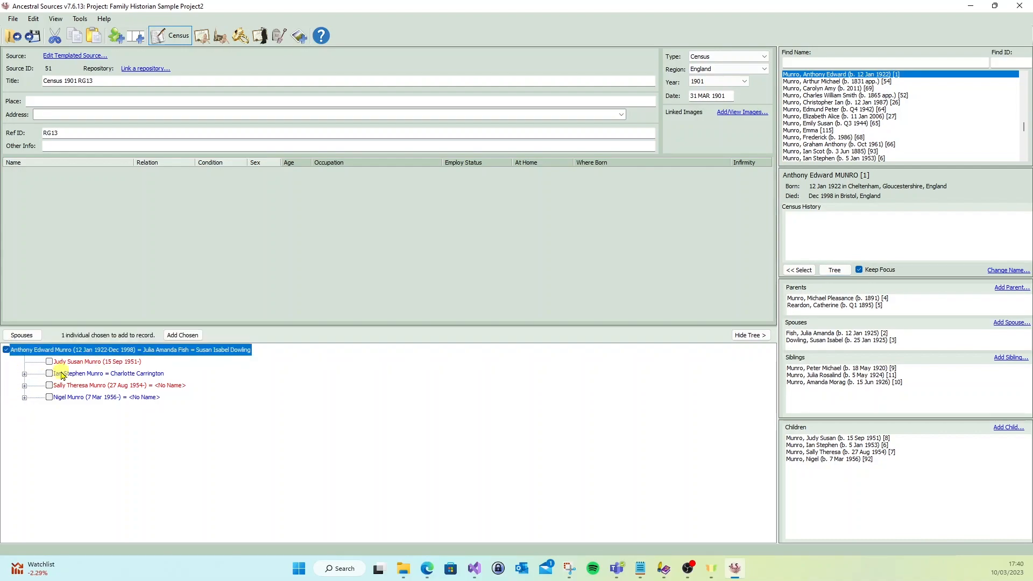
click(49, 362)
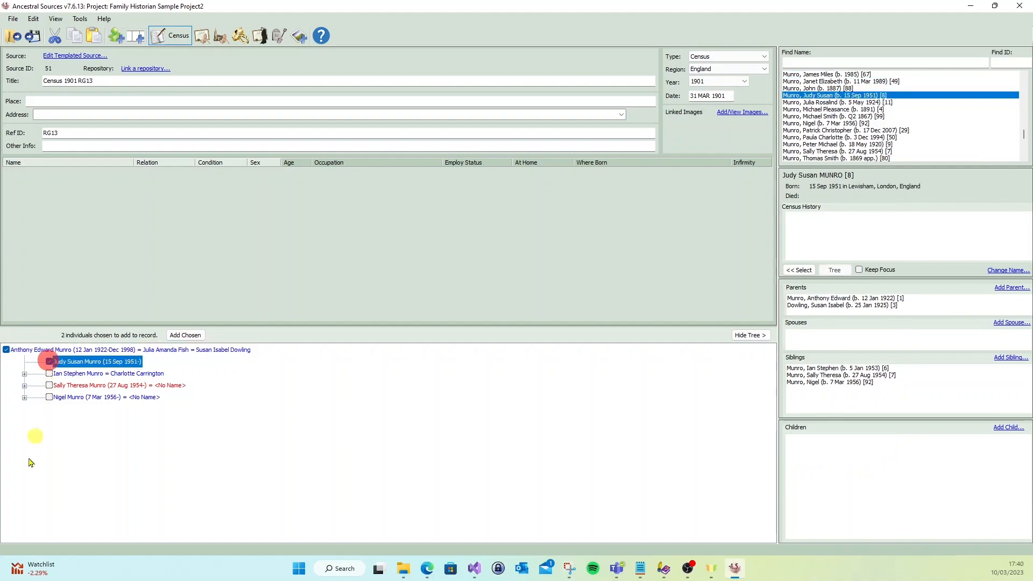
click(49, 374)
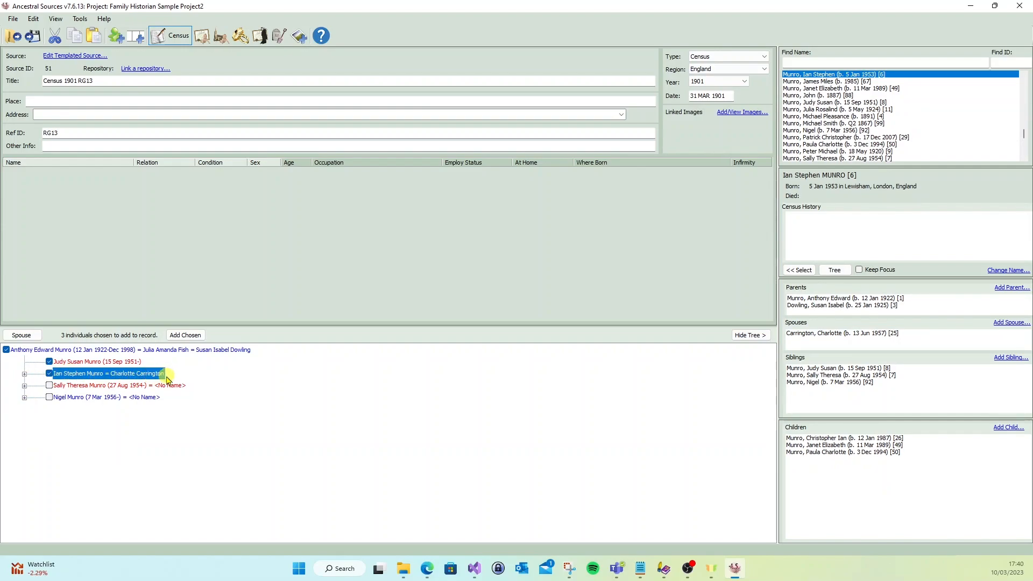
click(31, 336)
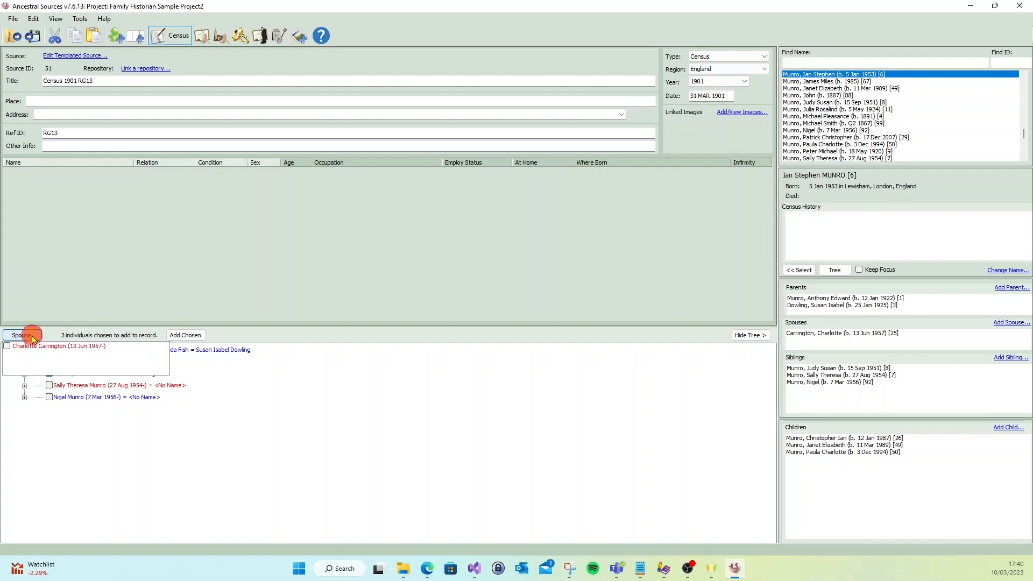
click(7, 347)
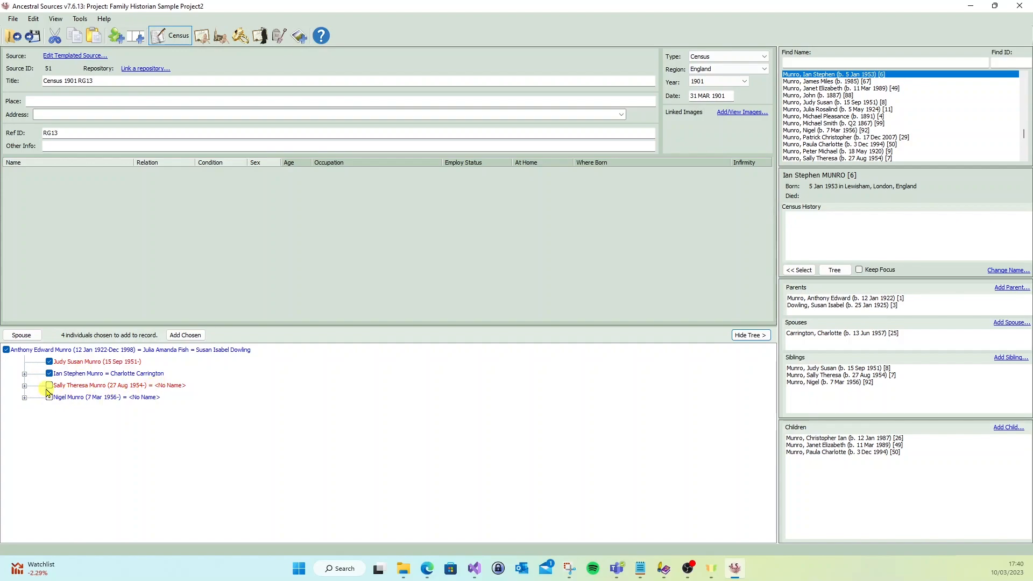
- Choose the root man's two remaining children and the younger son's daughter, and add all chosen individuals to the census record
click(49, 385)
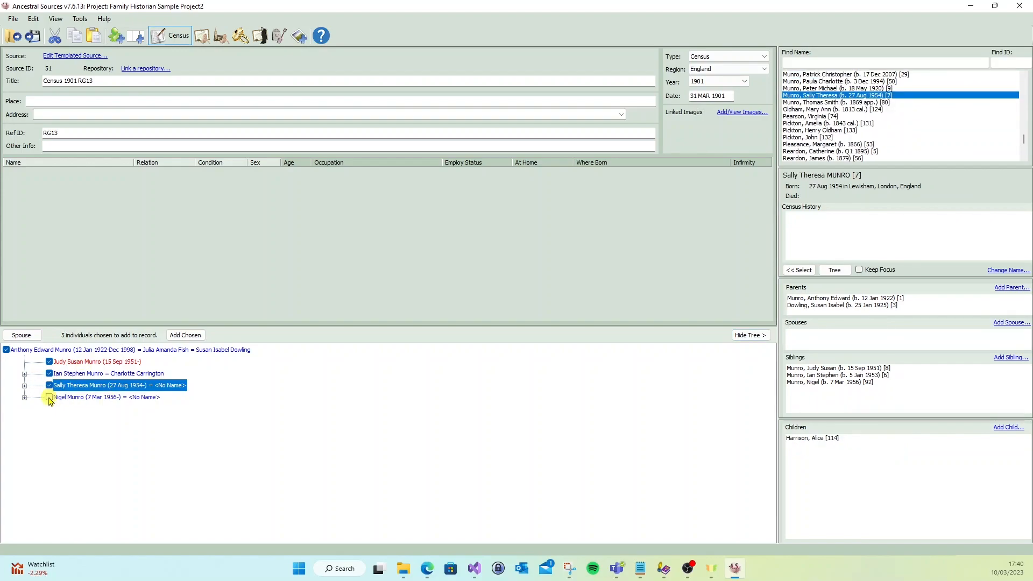
click(49, 397)
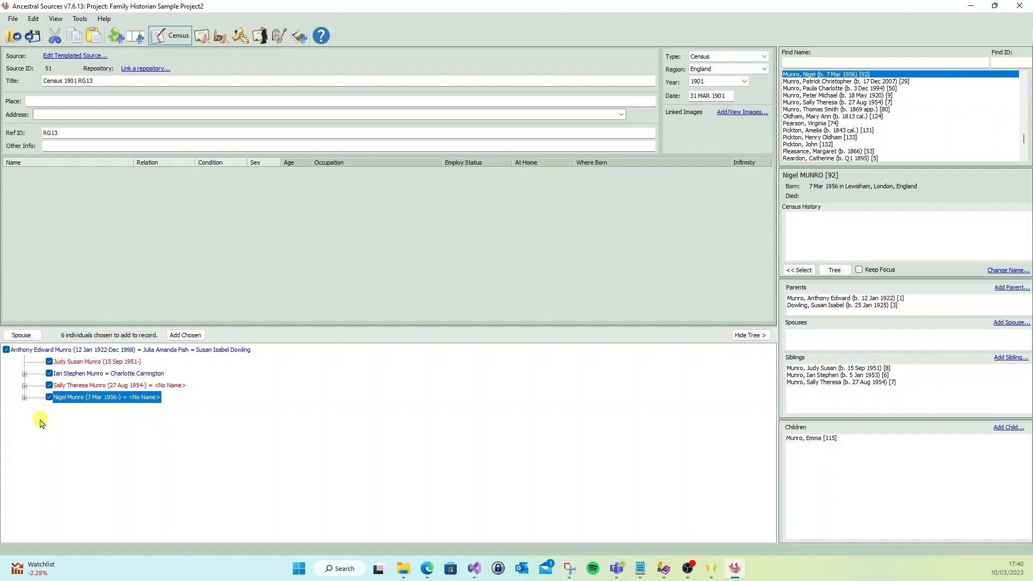
click(24, 398)
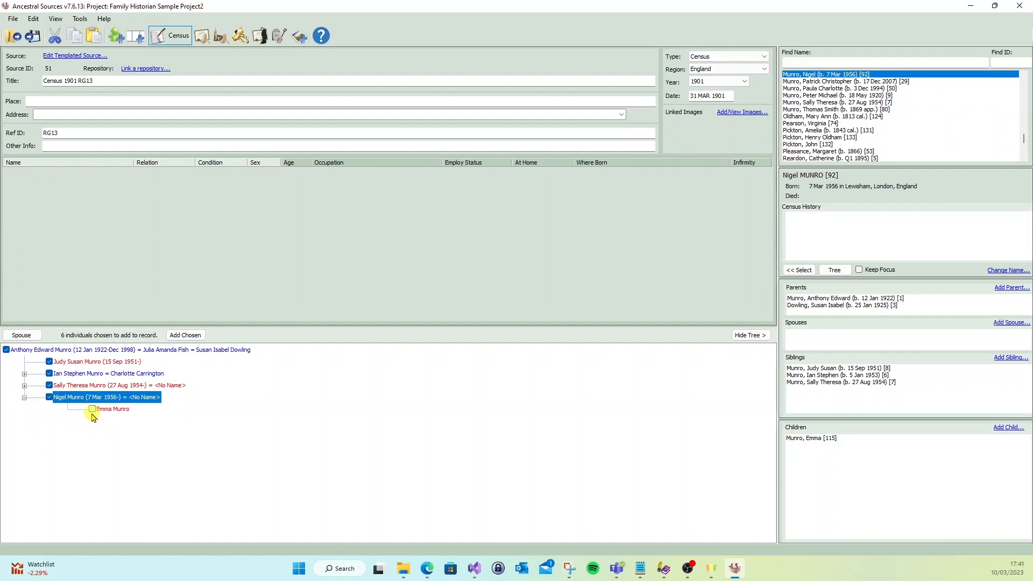
click(92, 410)
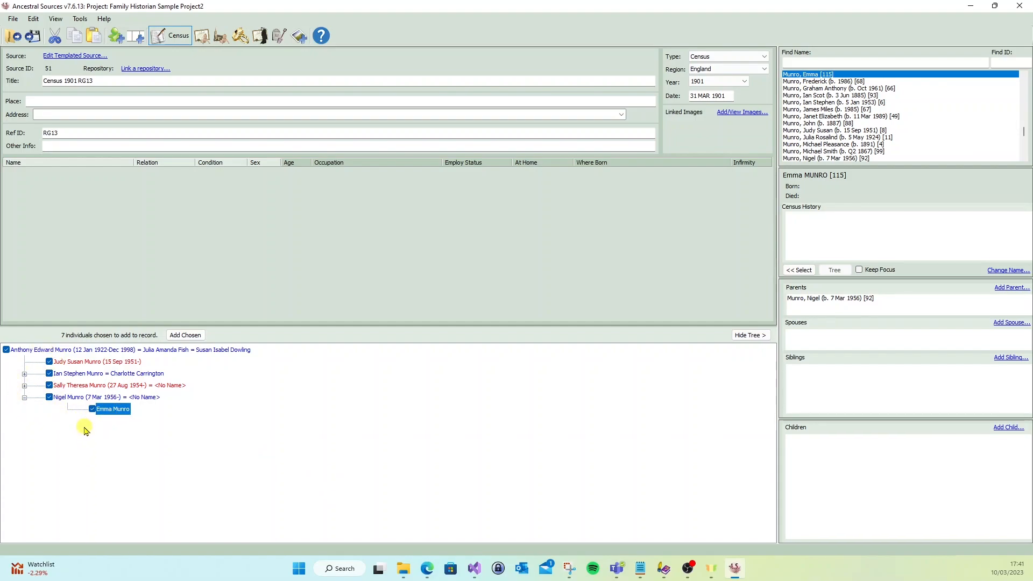
click(193, 336)
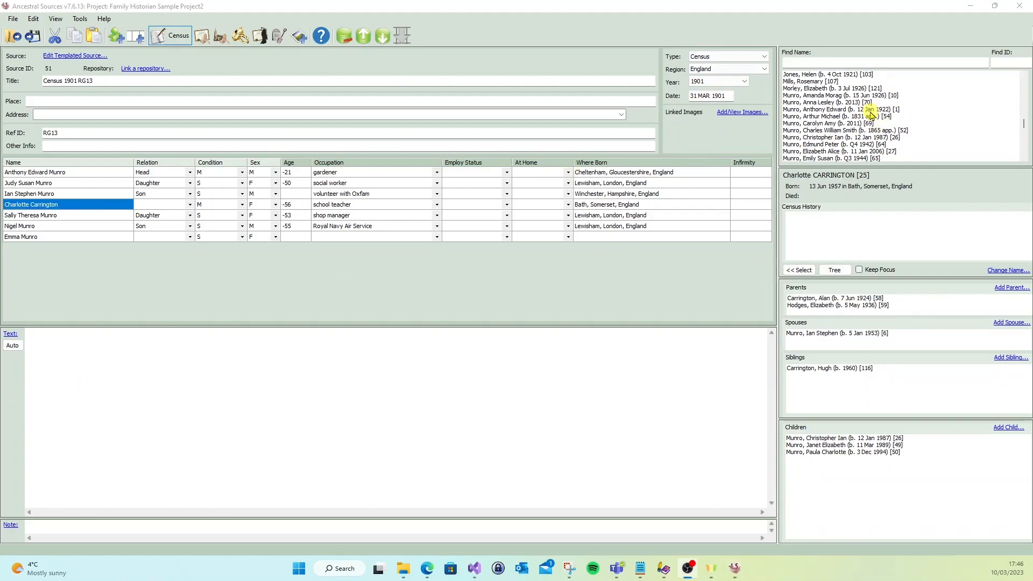
- Redisplay the descendant tree of the census household's head and expand the branches of his younger daughter and elder son
click(855, 110)
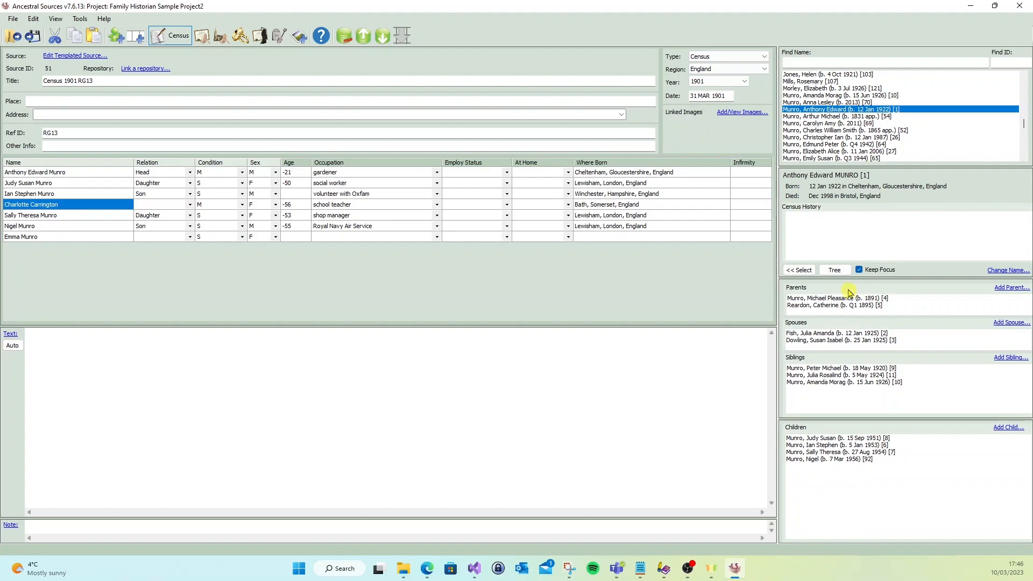
click(834, 270)
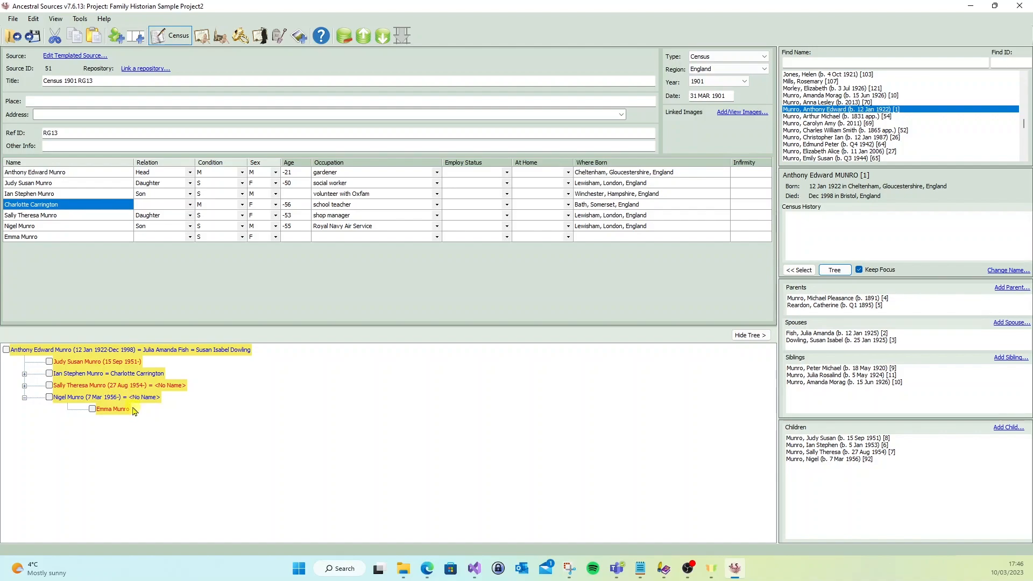
click(24, 385)
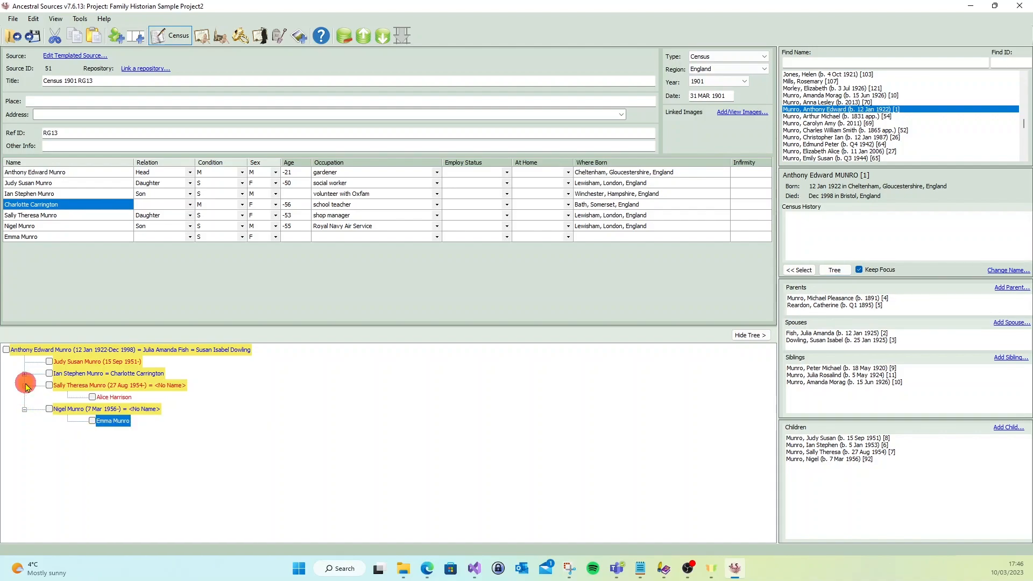
click(24, 373)
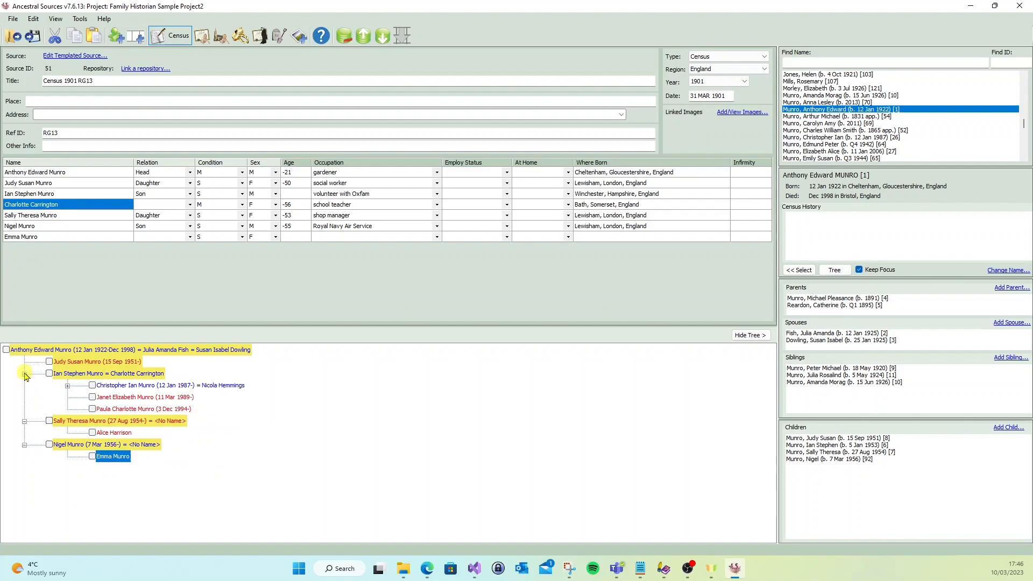
- Choose the elder son's two daughters in the descendant tree and add them to the census record
click(93, 398)
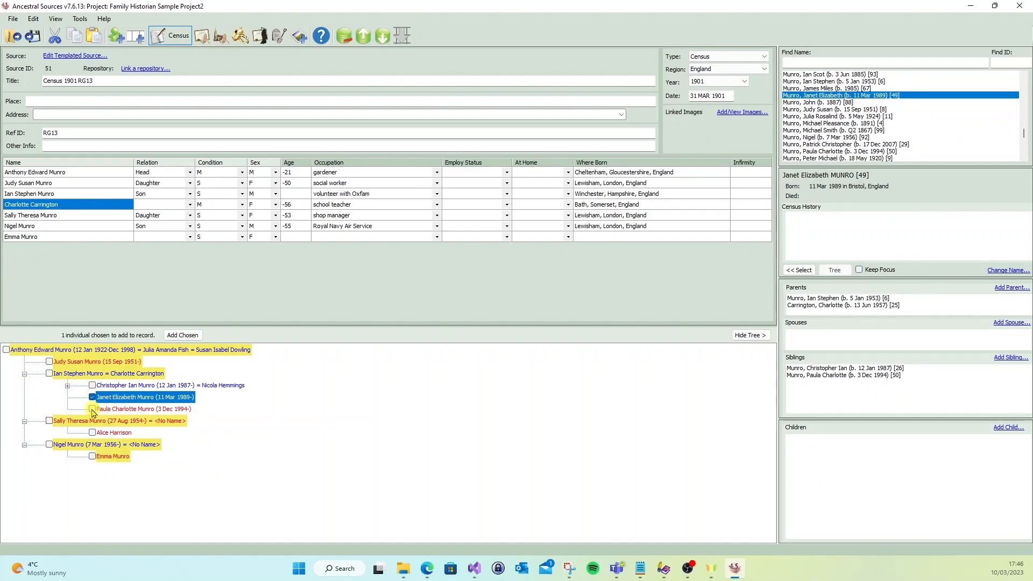
click(93, 409)
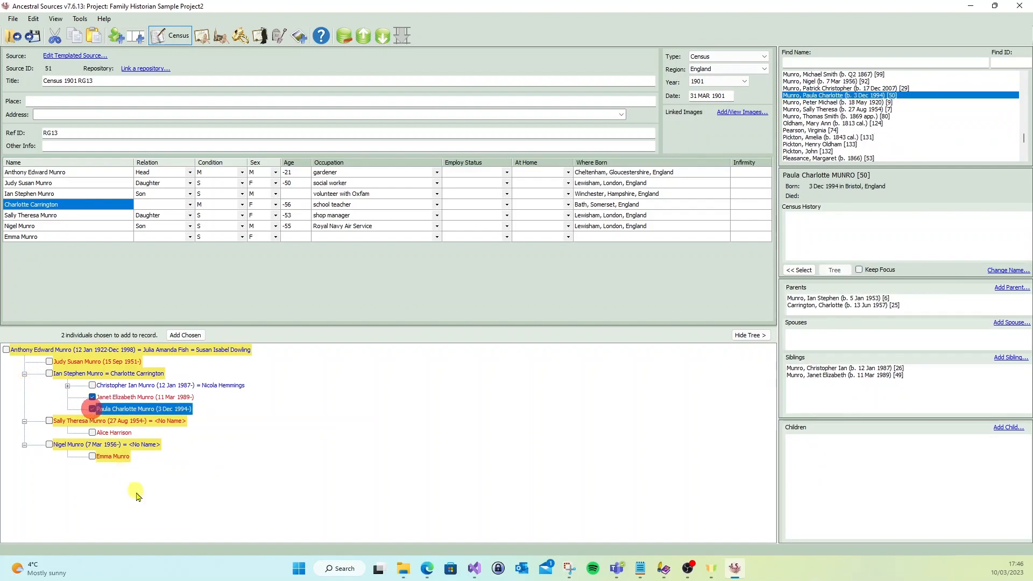
click(182, 335)
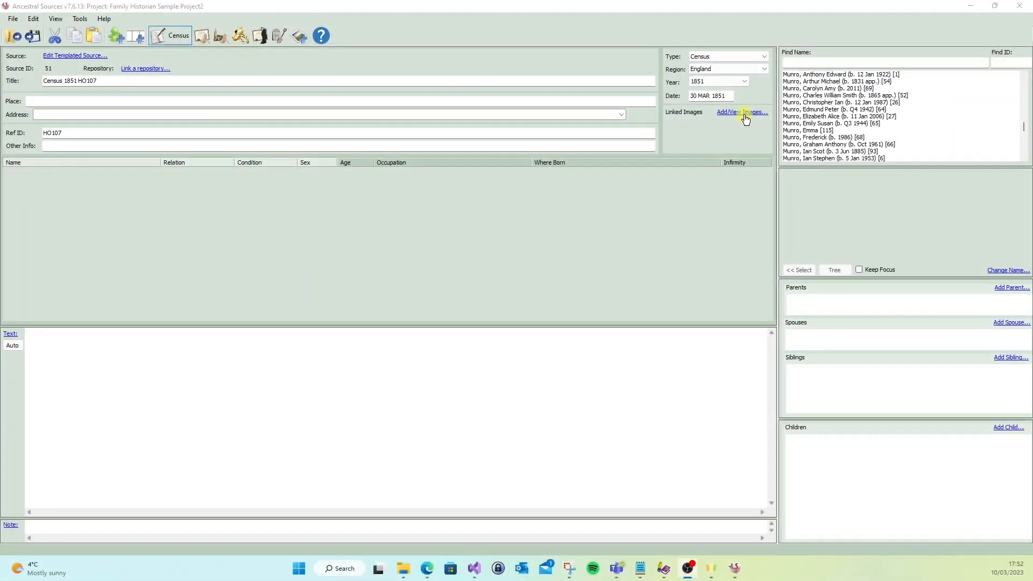
- Open the image viewer for the 1851 census record, switch to Edge and copy the 1851 census page image from Findmypast
click(752, 112)
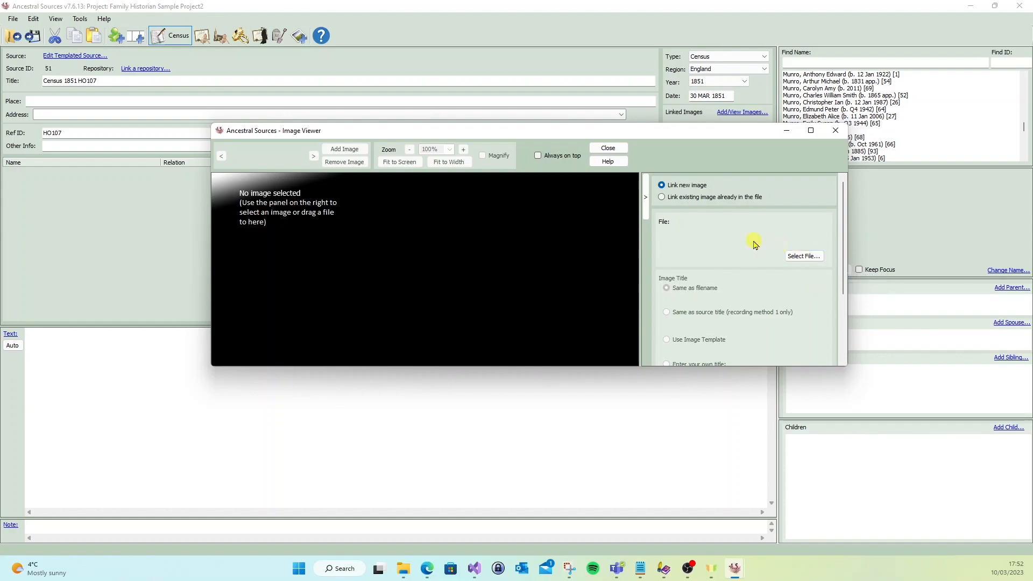
mouse_move(427, 568)
click(405, 532)
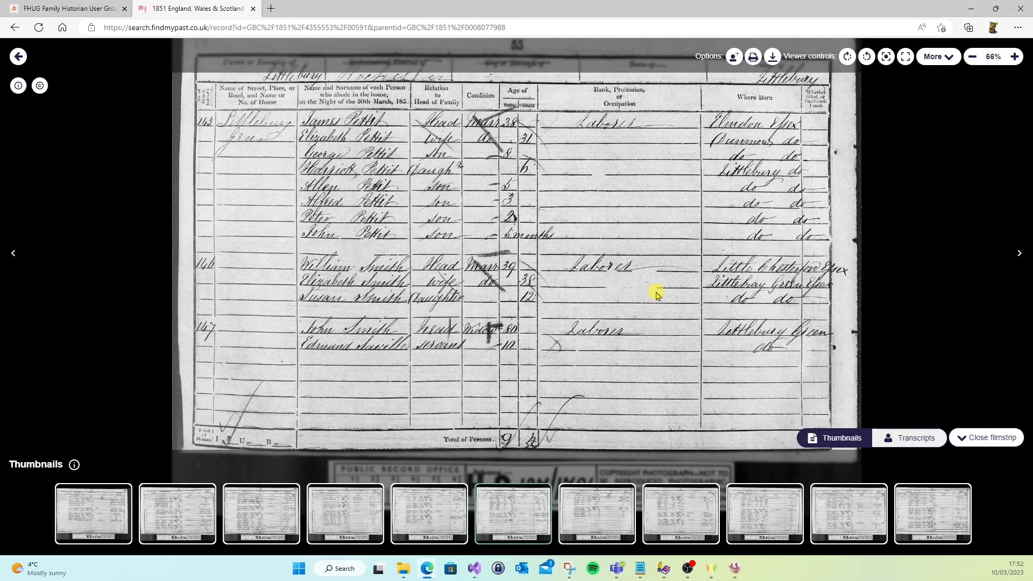
right_click(549, 184)
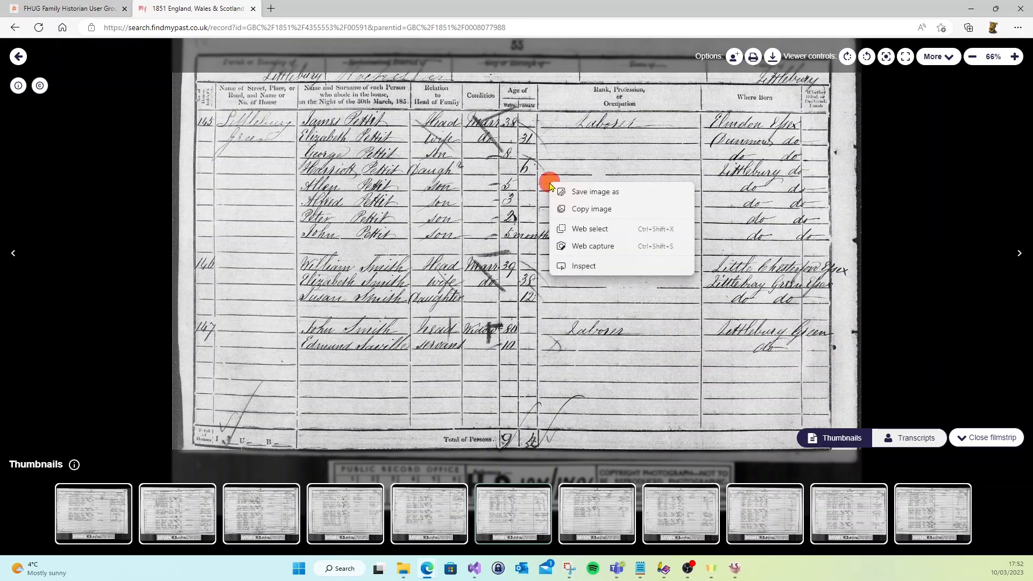
click(589, 209)
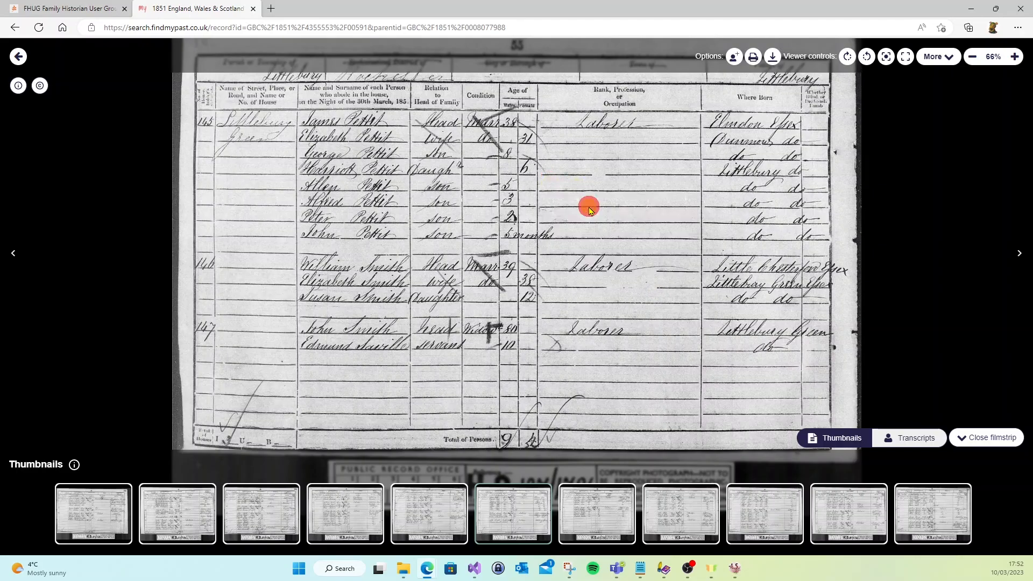
- Switch back to Ancestral Sources and paste the copied census page as a new image in the image viewer
click(735, 569)
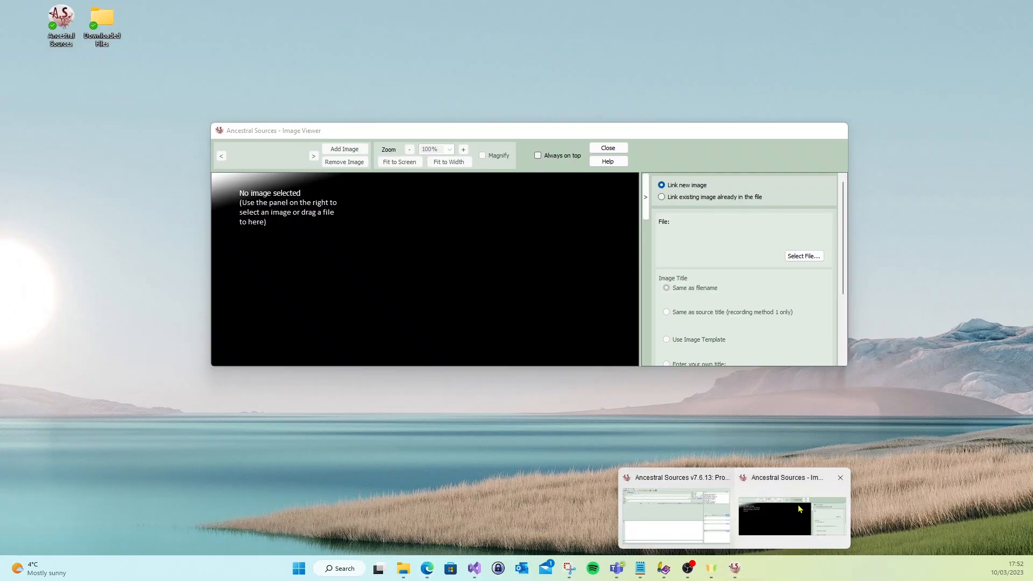
click(719, 512)
click(742, 112)
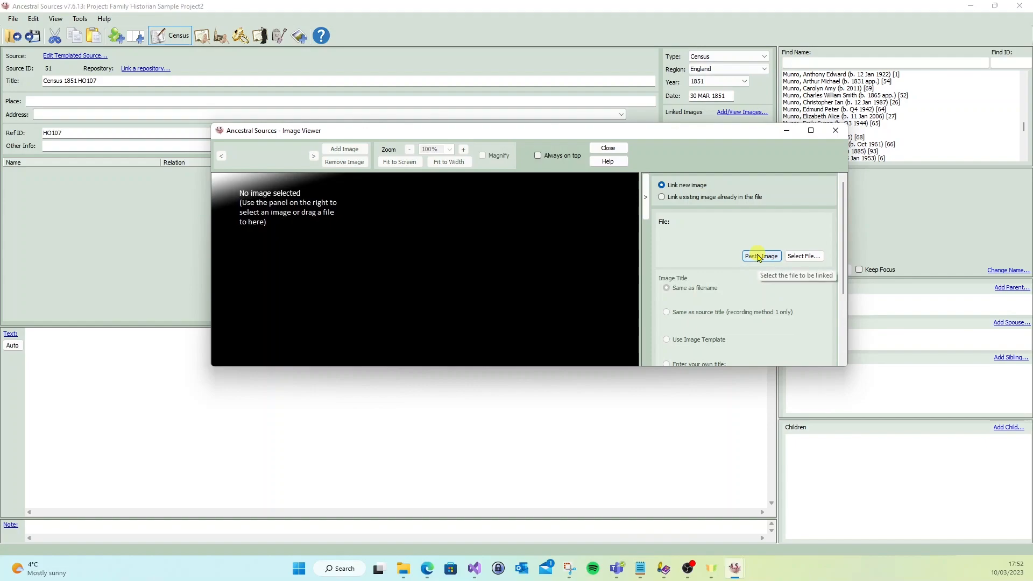
click(759, 256)
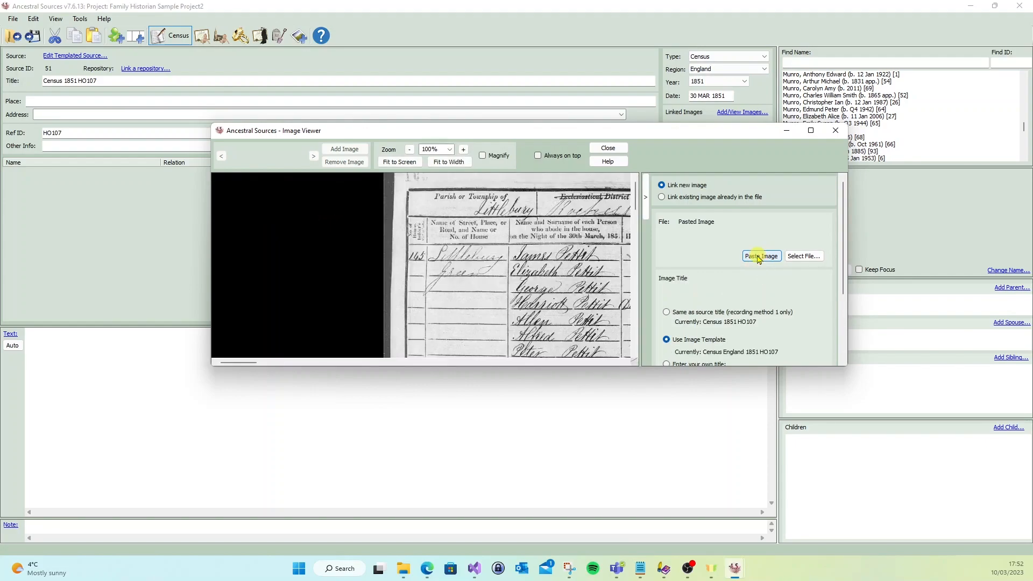
- Save the pasted image using the image template title, with a copy placed in the project folder, and inspect the census page
scroll(718, 323, down, 3)
click(692, 348)
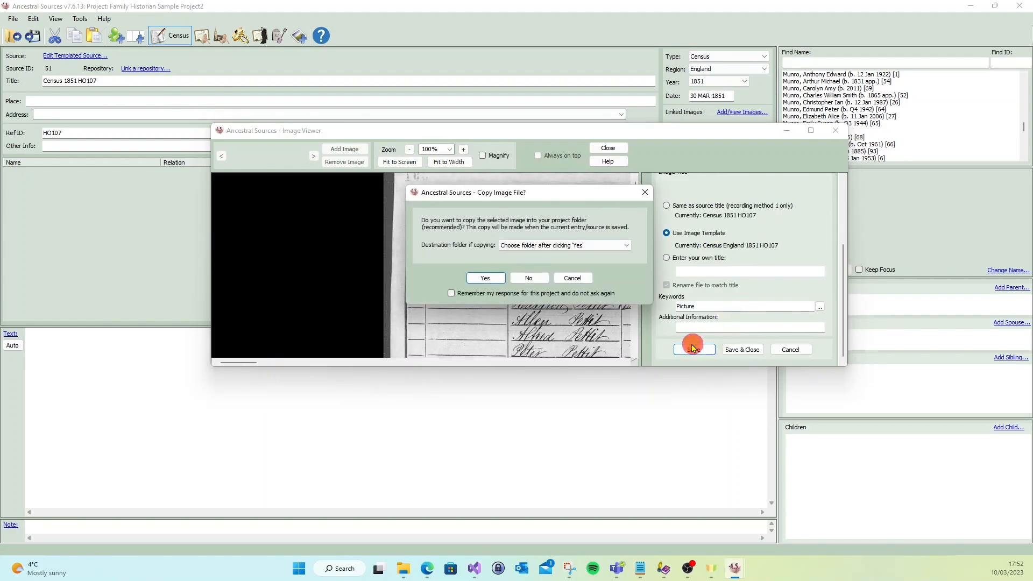
click(486, 277)
click(554, 331)
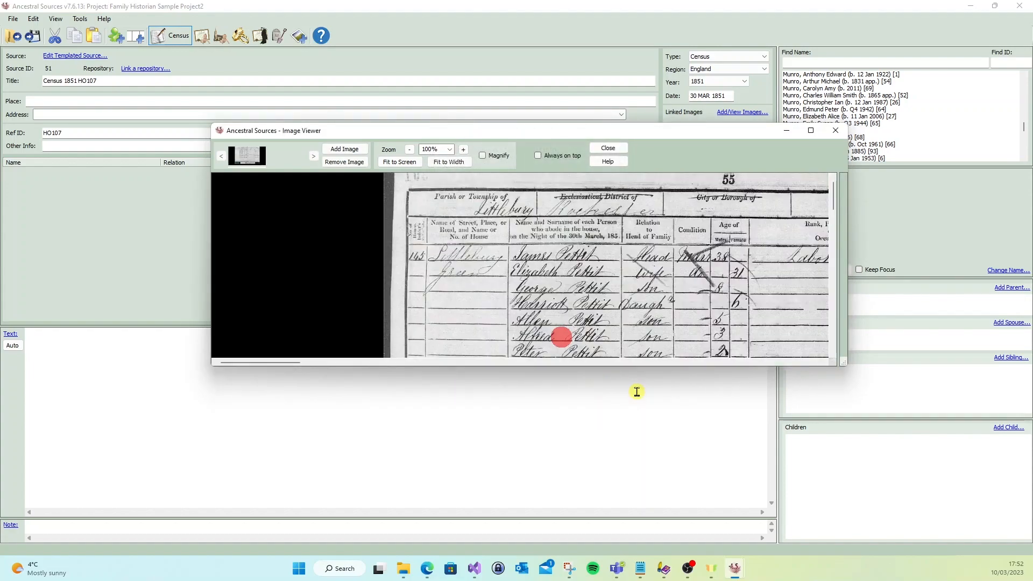
drag(785, 250, 535, 243)
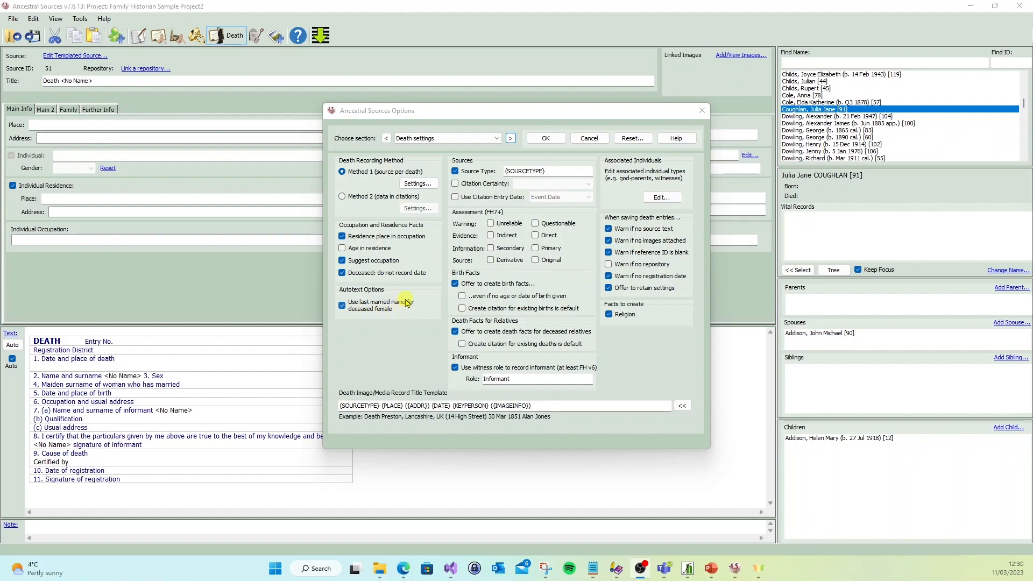
- Dismiss the Death settings without changes and assign the highlighted woman as the deceased in the death record
click(591, 138)
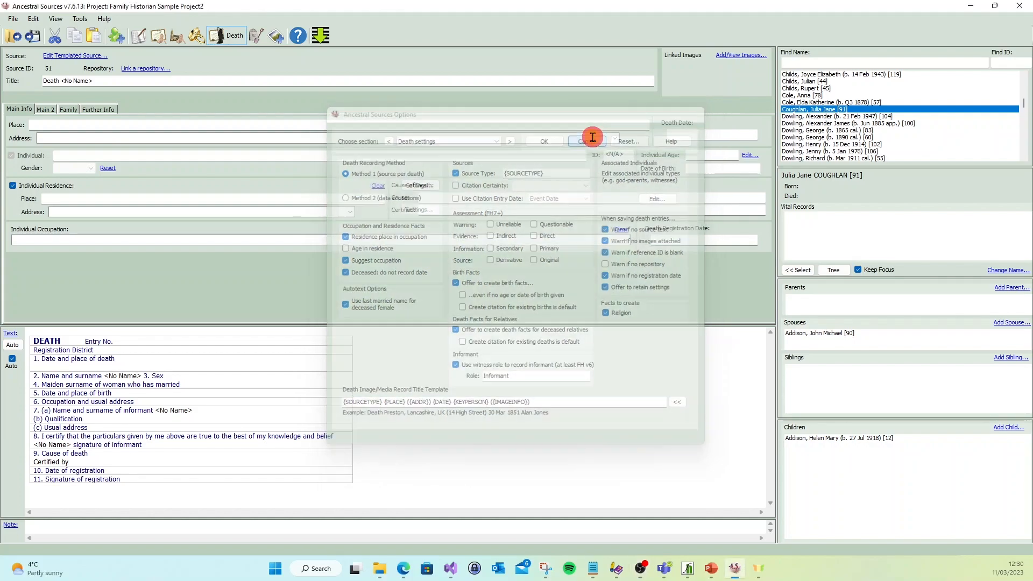
double_click(840, 109)
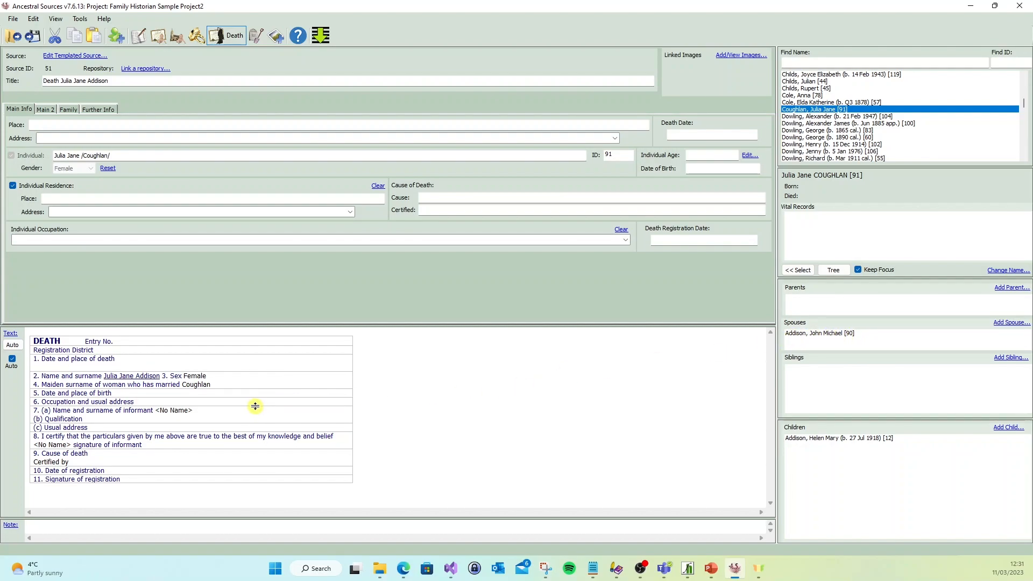
- Examine the available autotext templates for the death record's source text
click(11, 347)
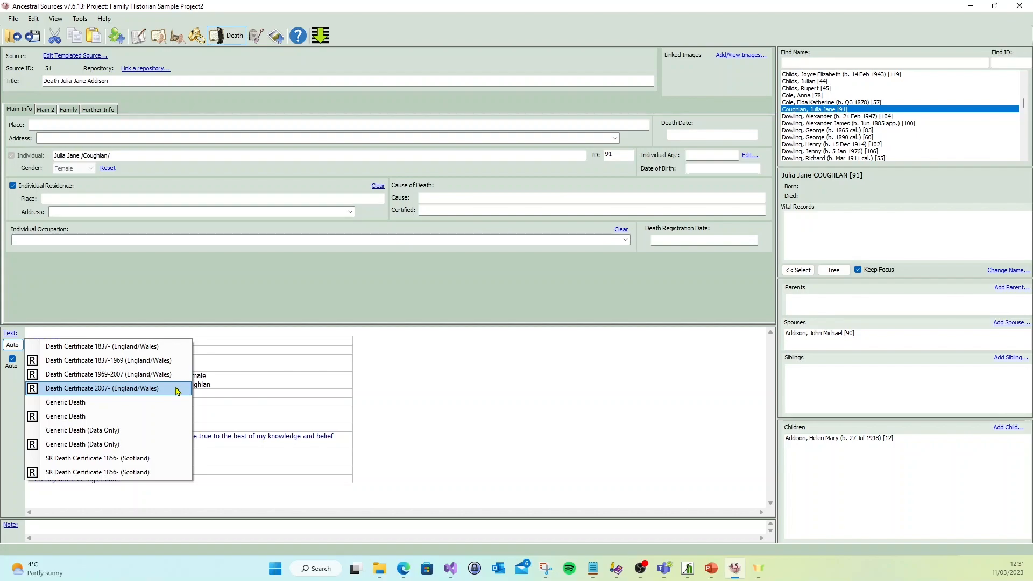
click(418, 368)
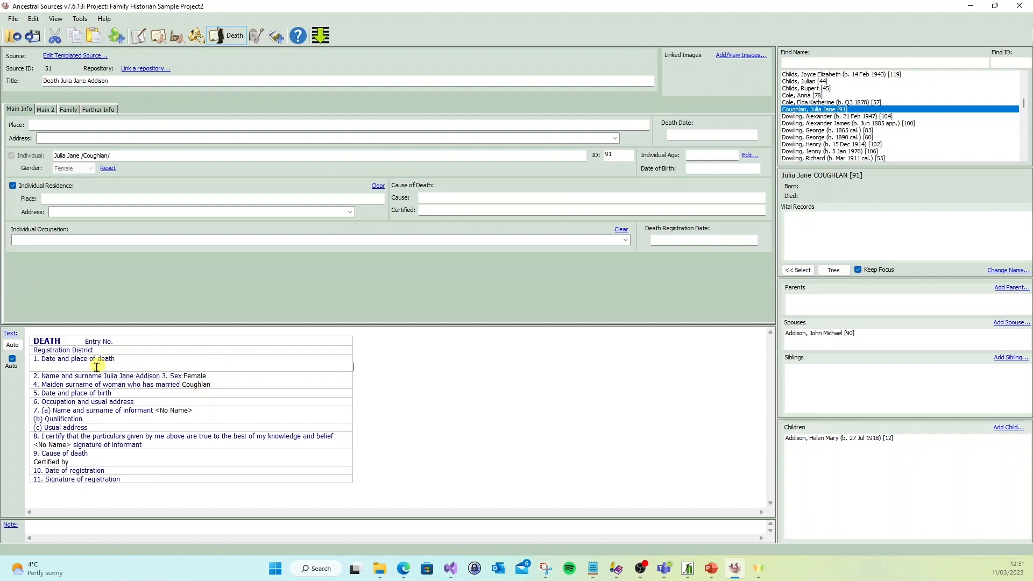
click(13, 345)
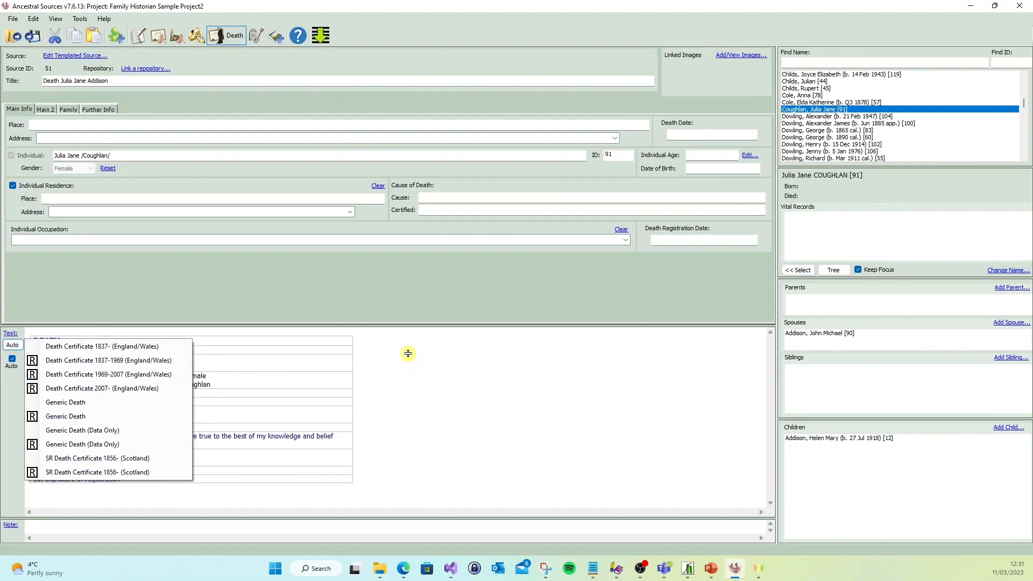
click(269, 327)
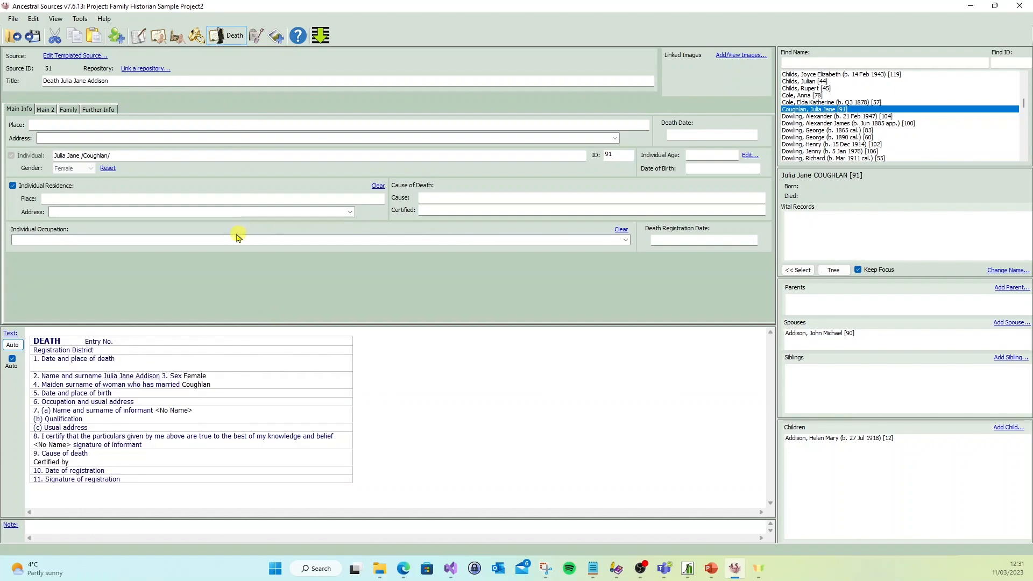
- Open the Autotext Template Editor and examine the keywords available for the rich text death certificate template, including KEYPERSON
click(80, 18)
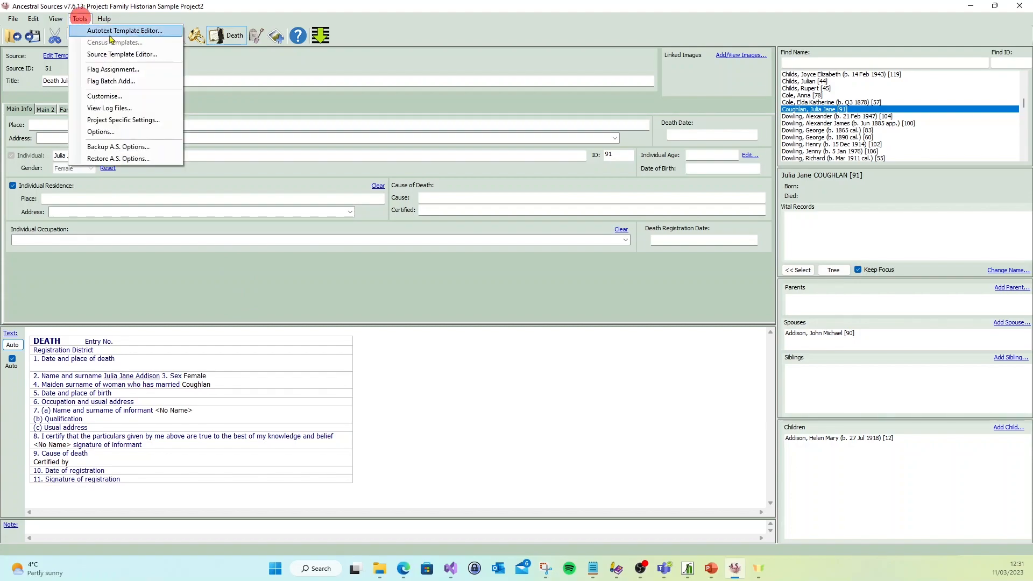
click(113, 33)
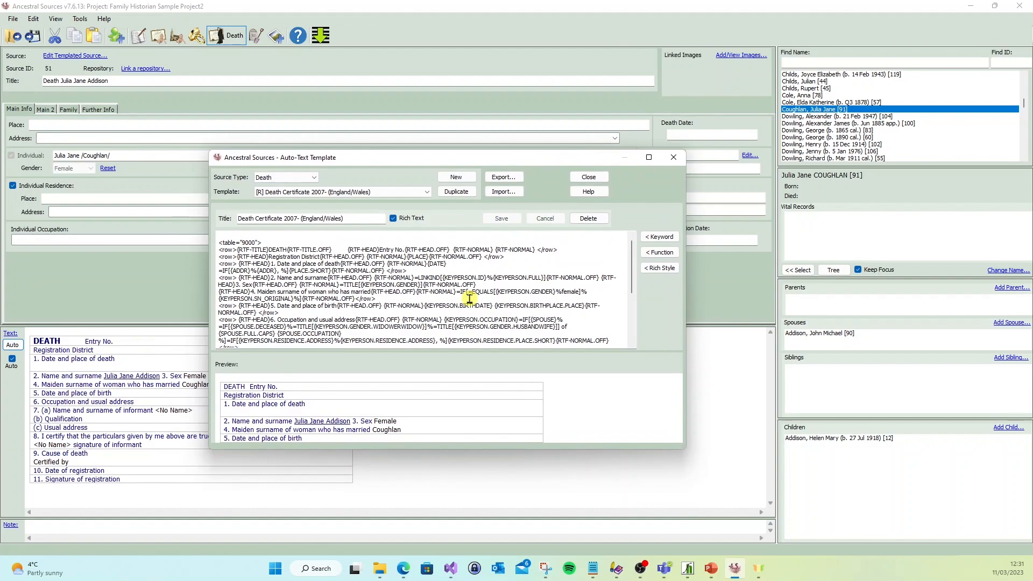
click(663, 238)
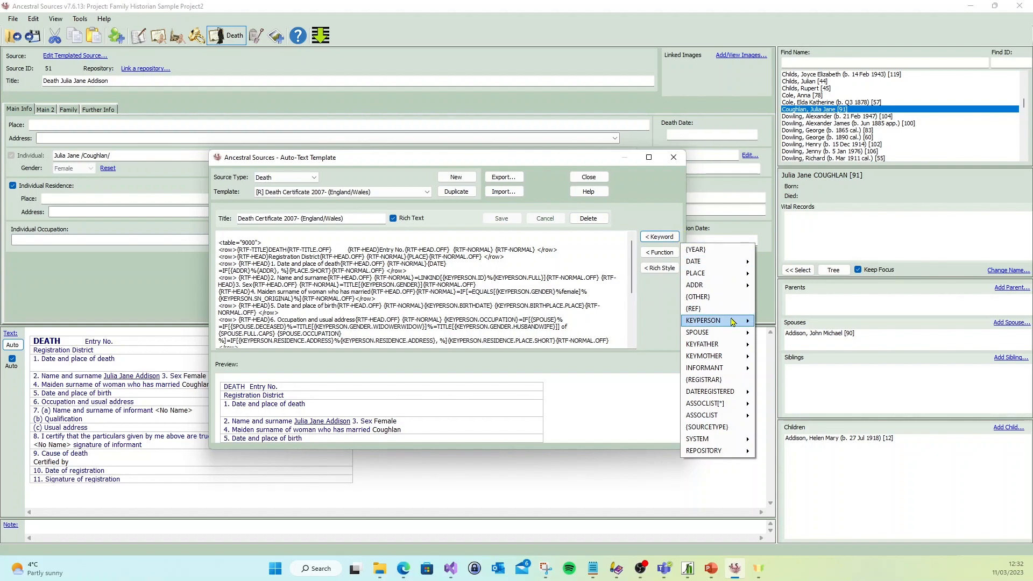
mouse_move(733, 323)
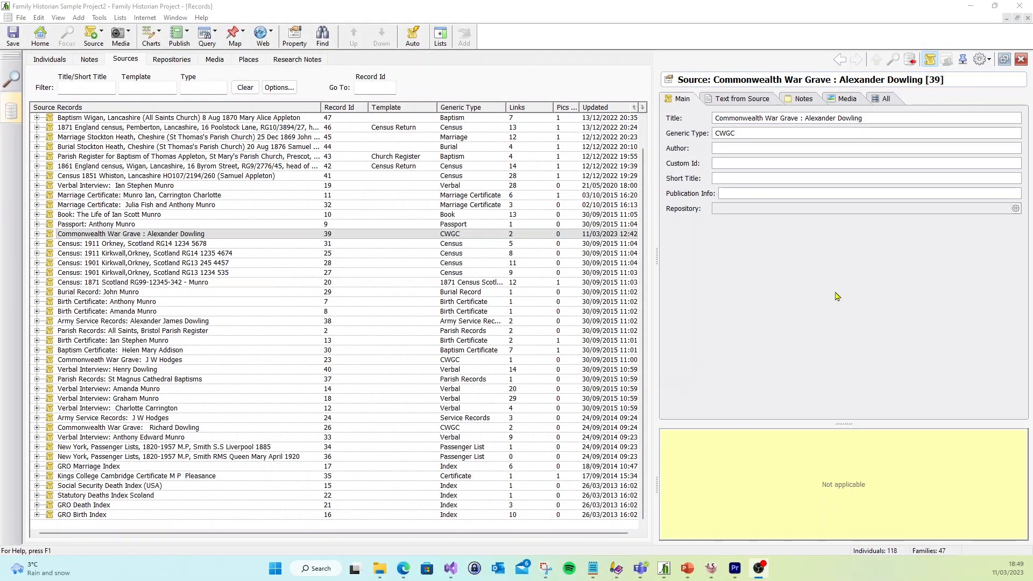
- In Family Historian, open repository selection for the Commonwealth War Grave source, check the bookmark options and show only bookmarked repositories
click(1016, 208)
click(995, 221)
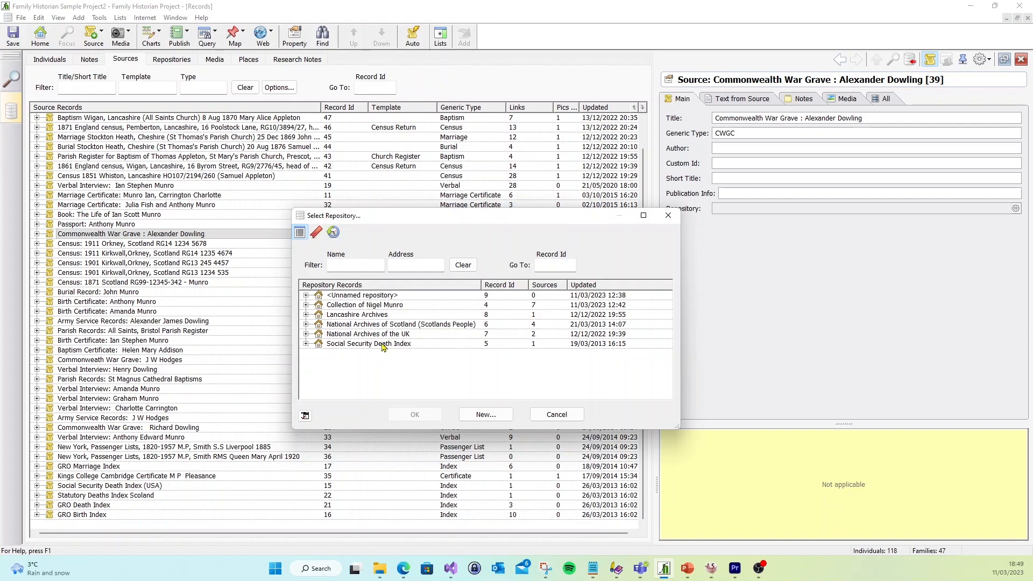
right_click(384, 344)
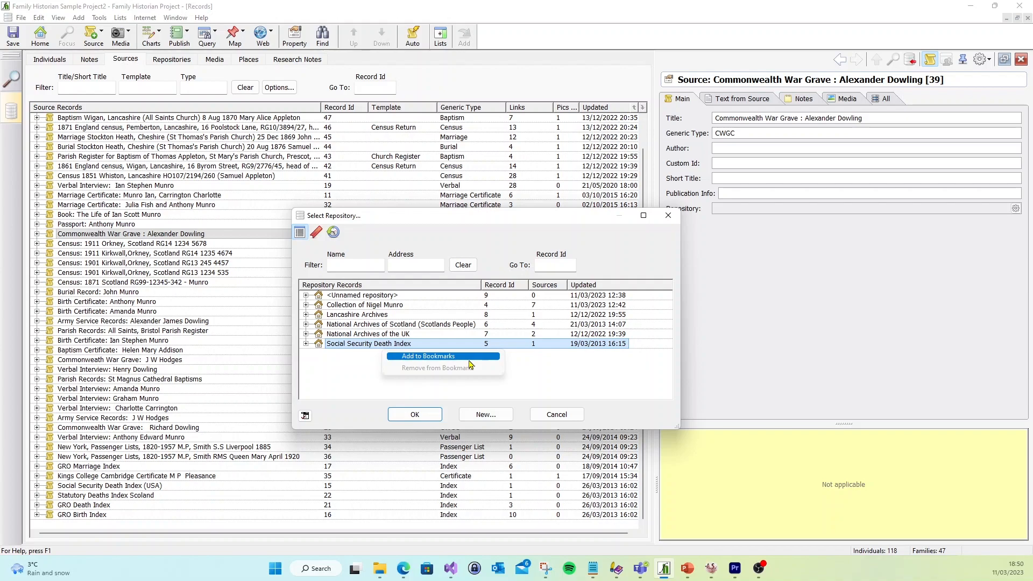
click(317, 233)
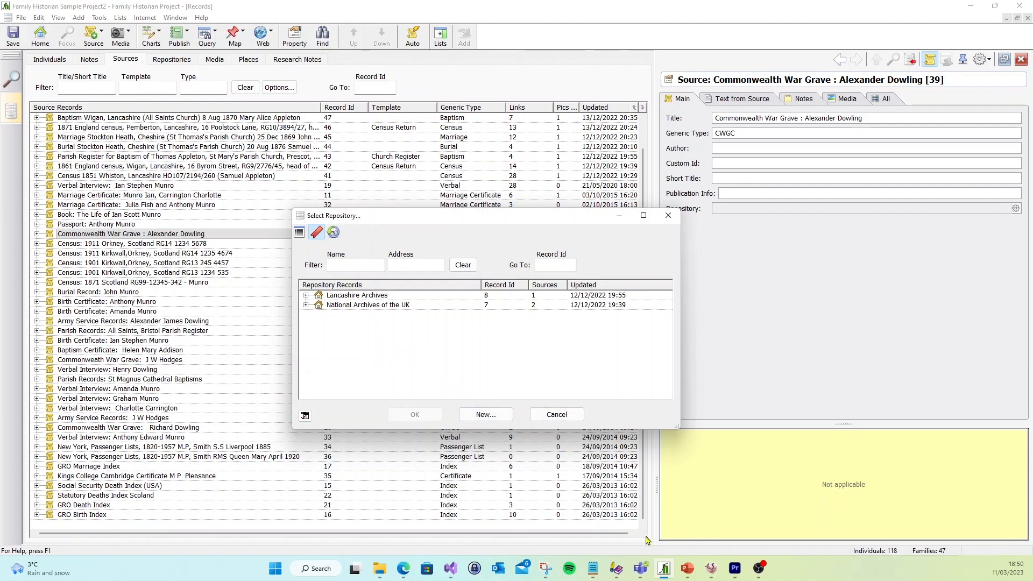
- Switch to Ancestral Sources, open repository linking for the death source and restrict the existing repositories list to bookmarked ones
click(710, 570)
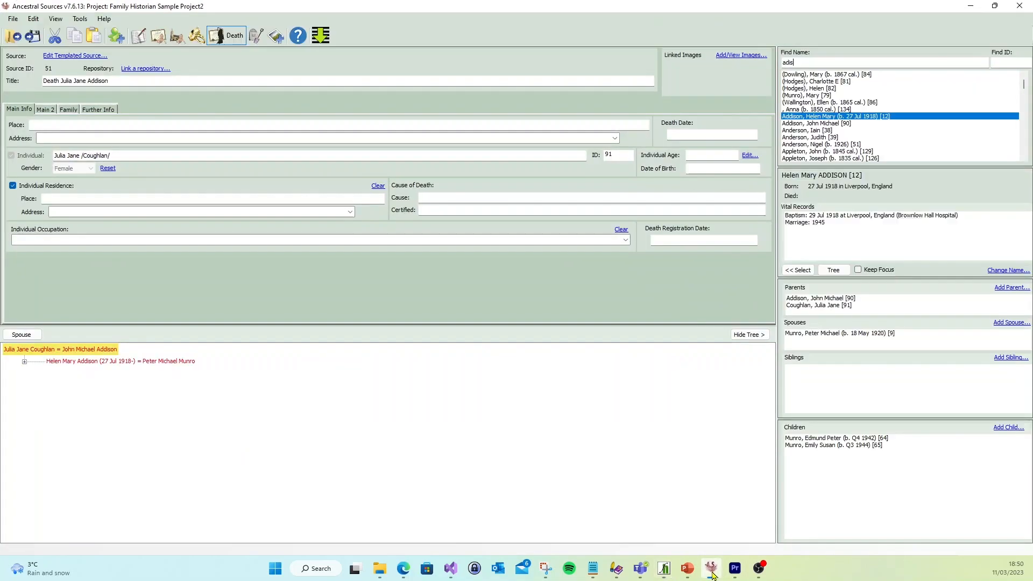
click(138, 70)
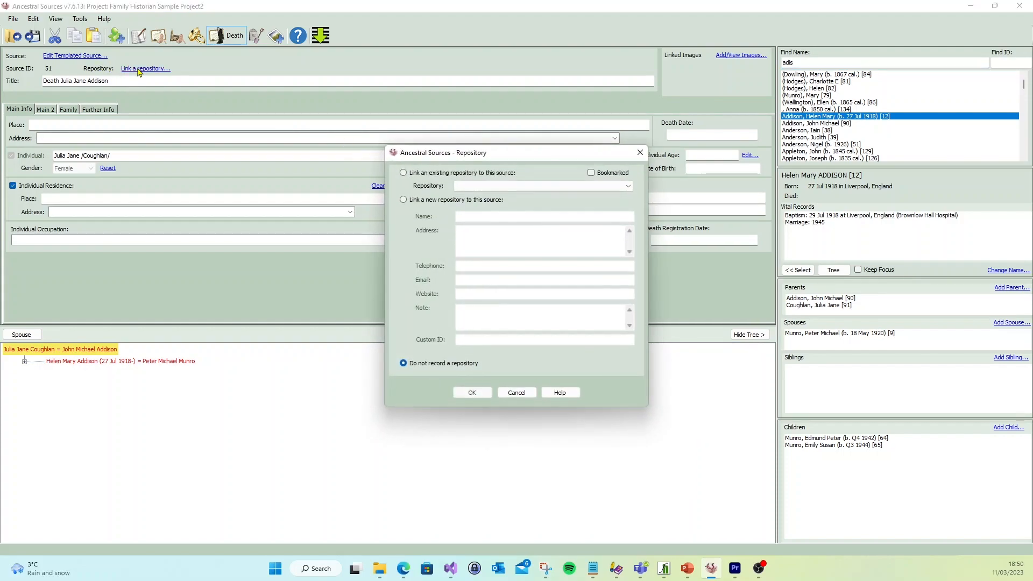
click(587, 187)
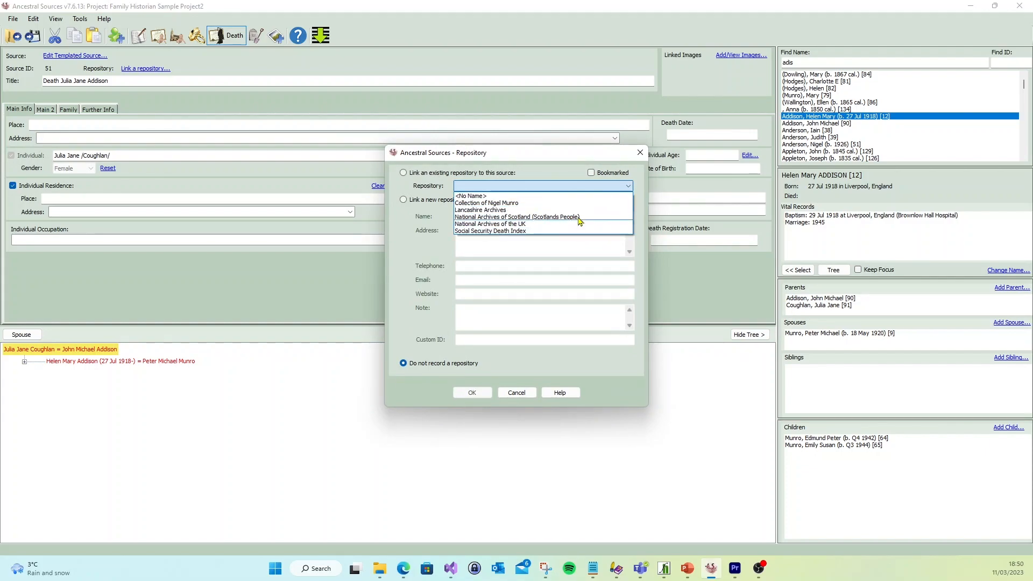
click(602, 185)
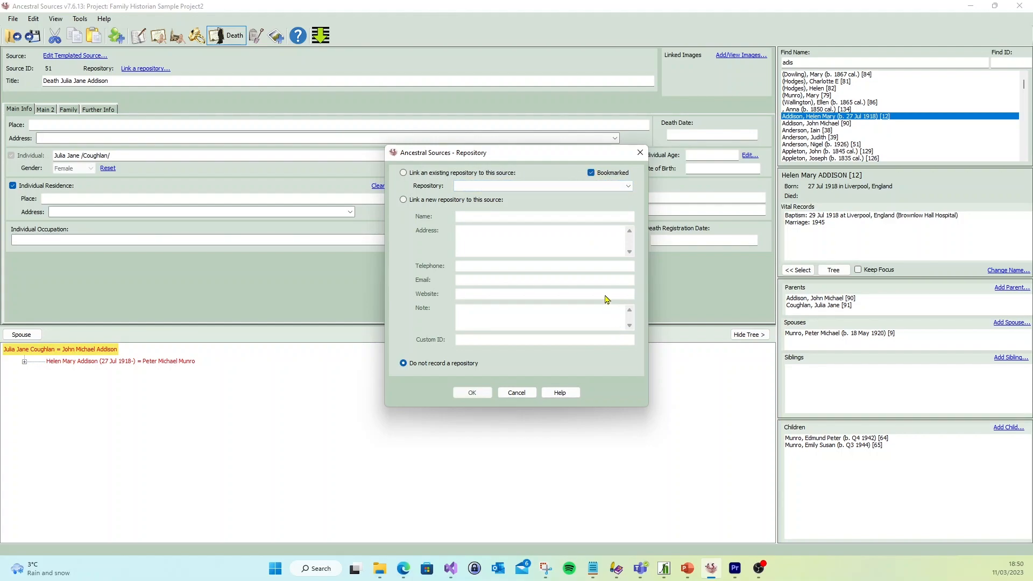
click(617, 187)
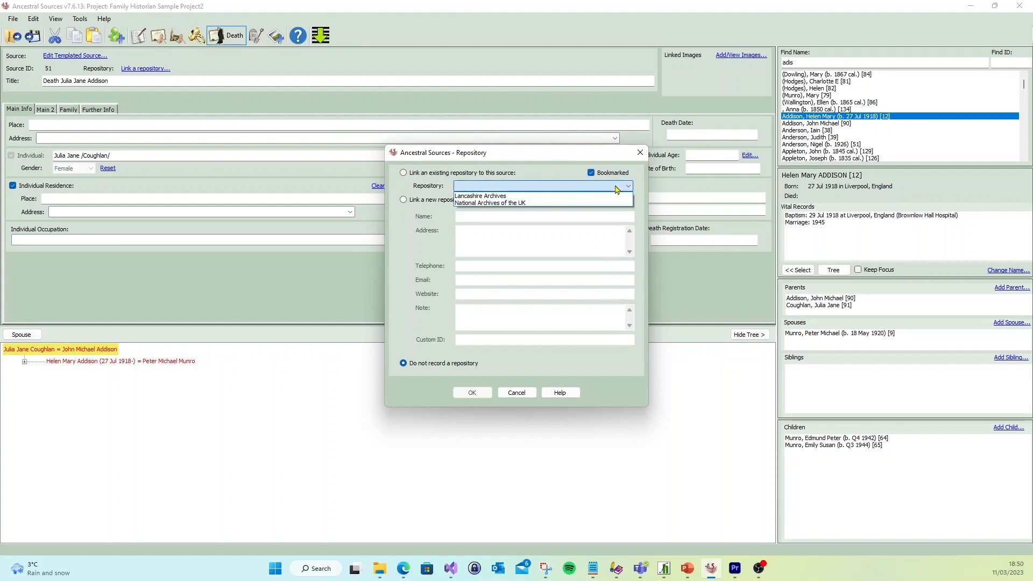